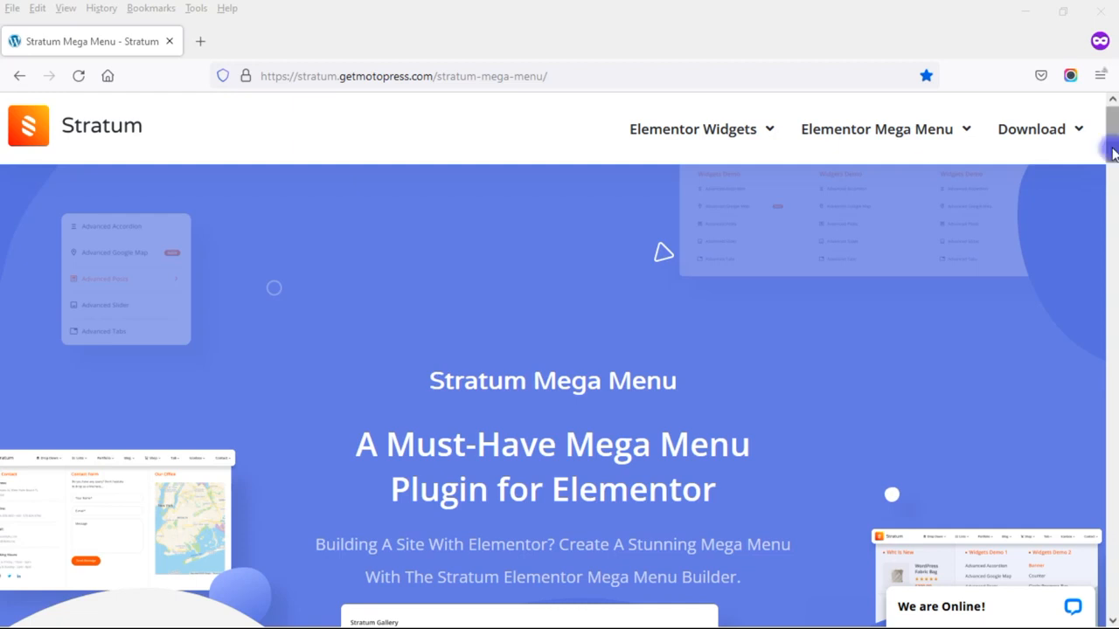
Step: Review the Stratum Mega Menu product page, including its horizontal menu demo, feature list and submenu content sections
{"action": "left_click_drag", "start_coordinate": [1113, 153], "coordinate": [1111, 251]}
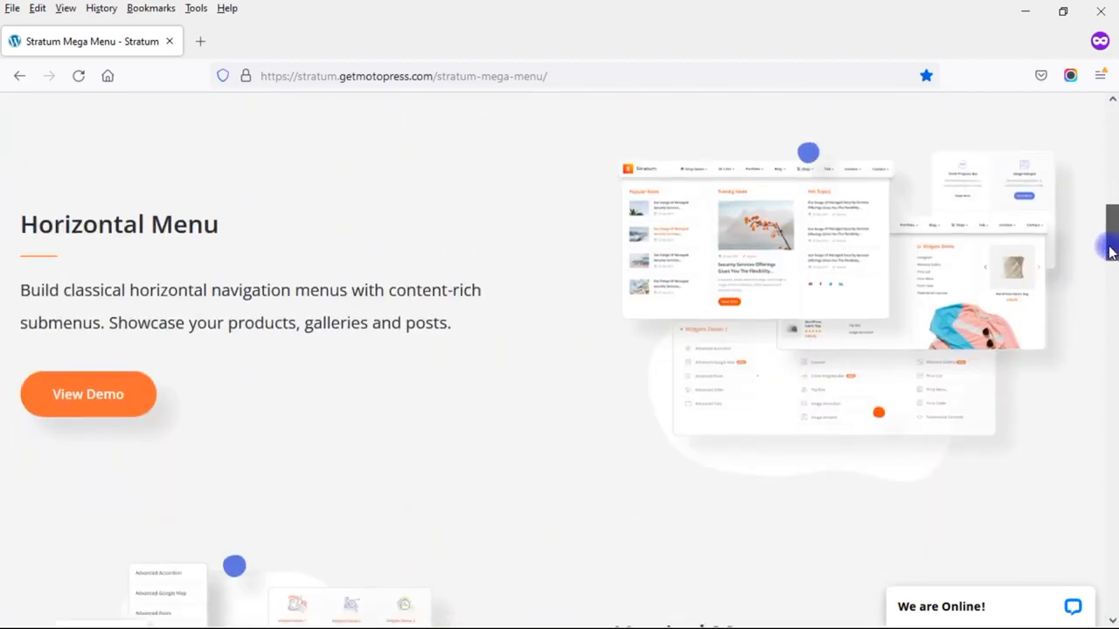
{"action": "left_click_drag", "start_coordinate": [1112, 251], "coordinate": [1112, 364]}
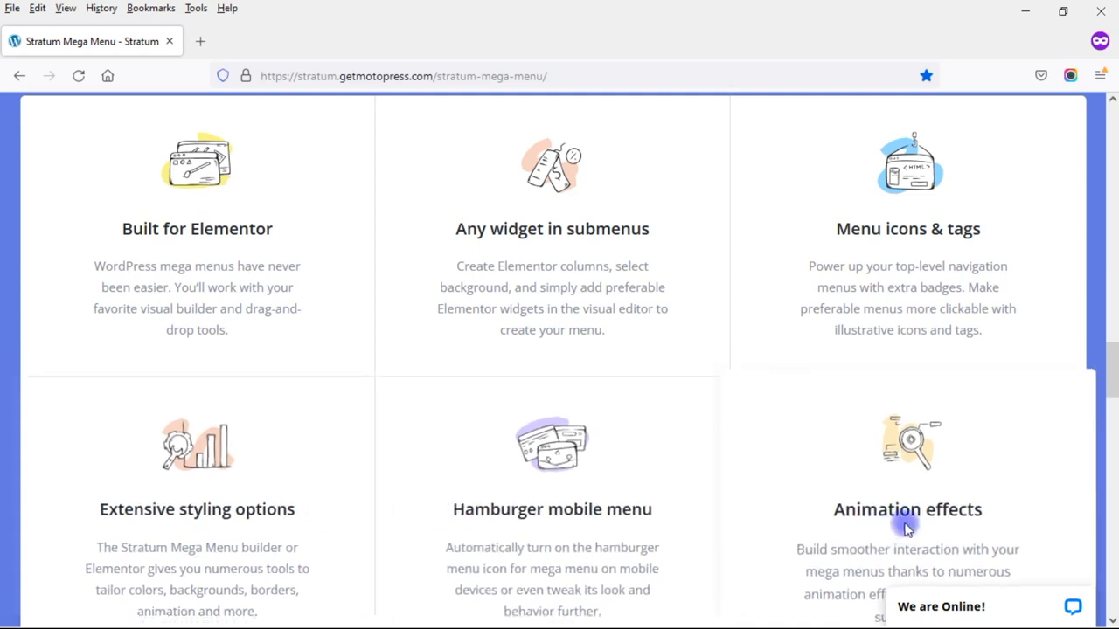
{"action": "left_click_drag", "start_coordinate": [1112, 385], "coordinate": [1111, 452]}
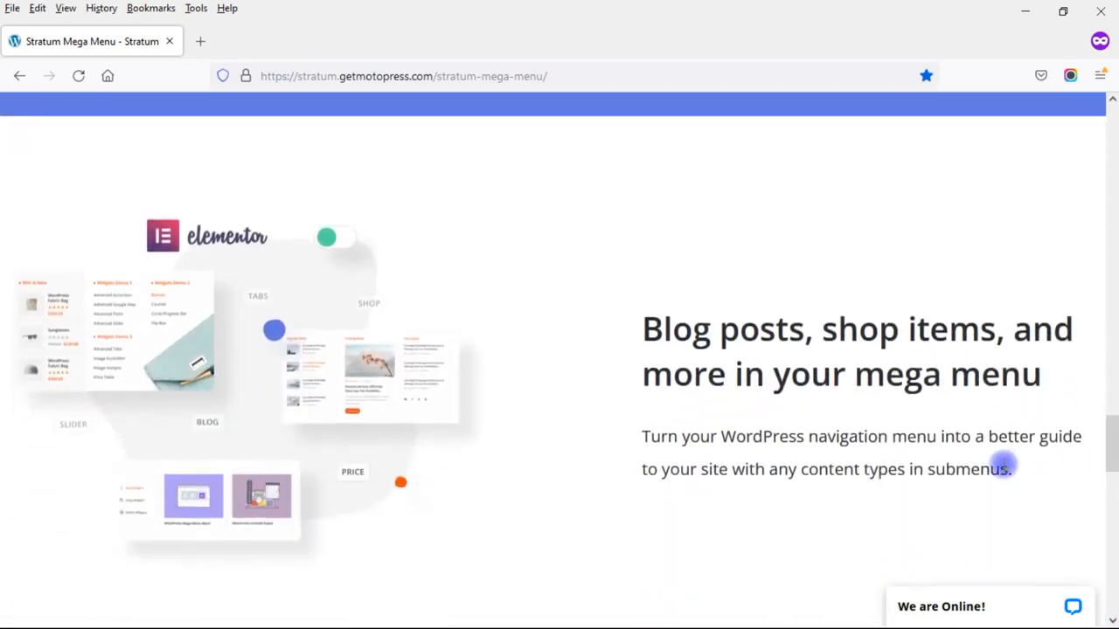
{"action": "left_click_drag", "start_coordinate": [1111, 444], "coordinate": [1113, 515]}
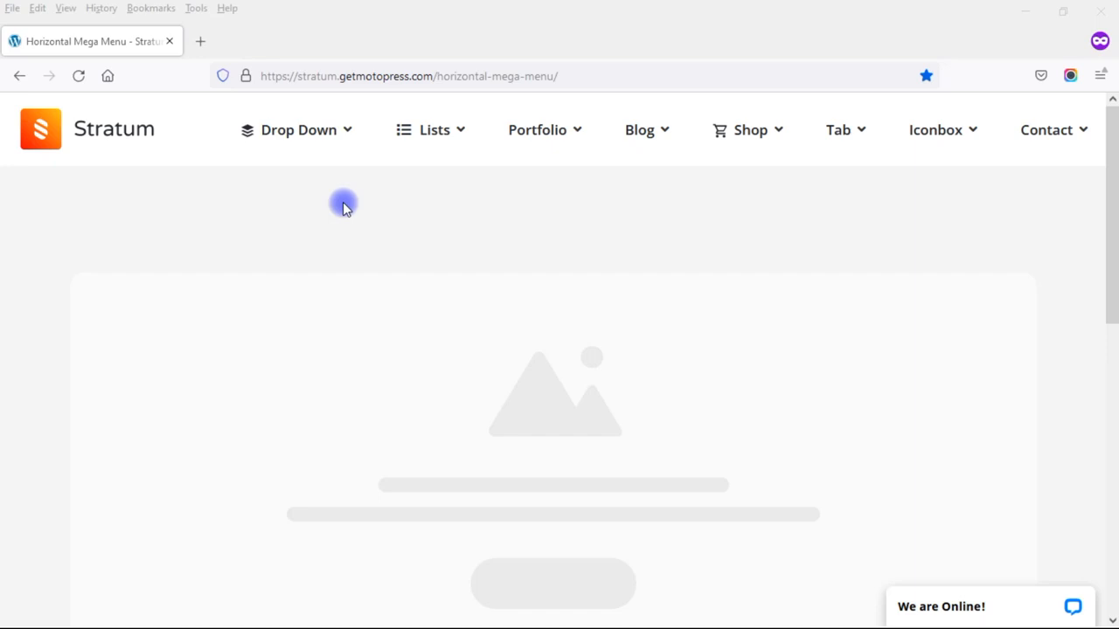
Step: Examine the horizontal mega menu demo's submenus, from Drop Down and Lists through Portfolio, Blog, Shop, Tab, Iconbox and Contact
{"action": "mouse_move", "coordinate": [347, 142]}
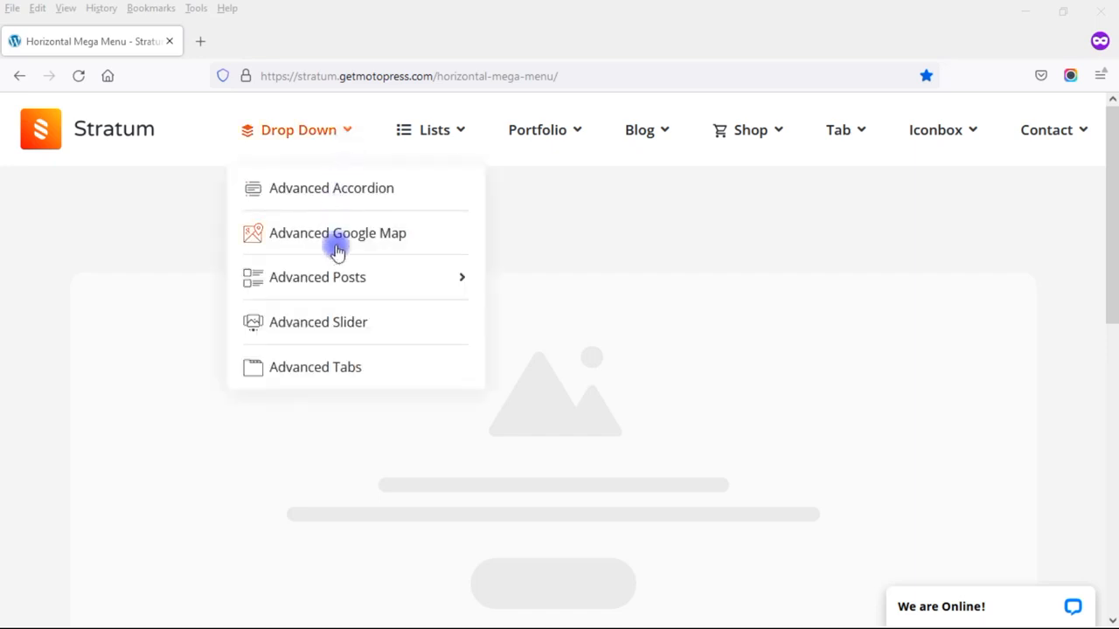
{"action": "mouse_move", "coordinate": [332, 279]}
{"action": "mouse_move", "coordinate": [435, 140]}
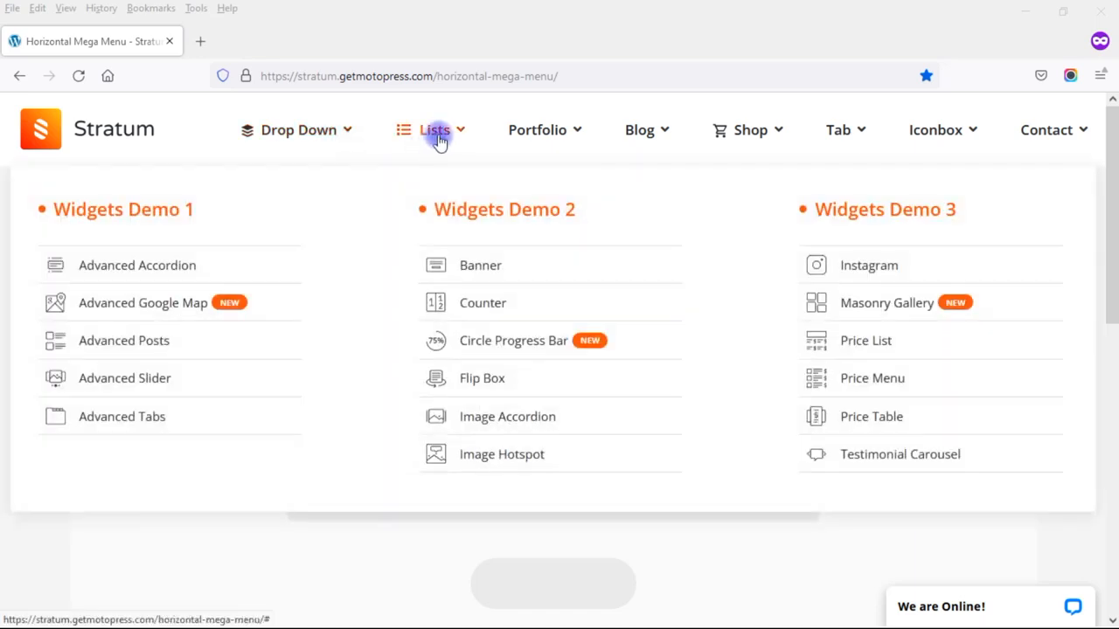
{"action": "mouse_move", "coordinate": [564, 144]}
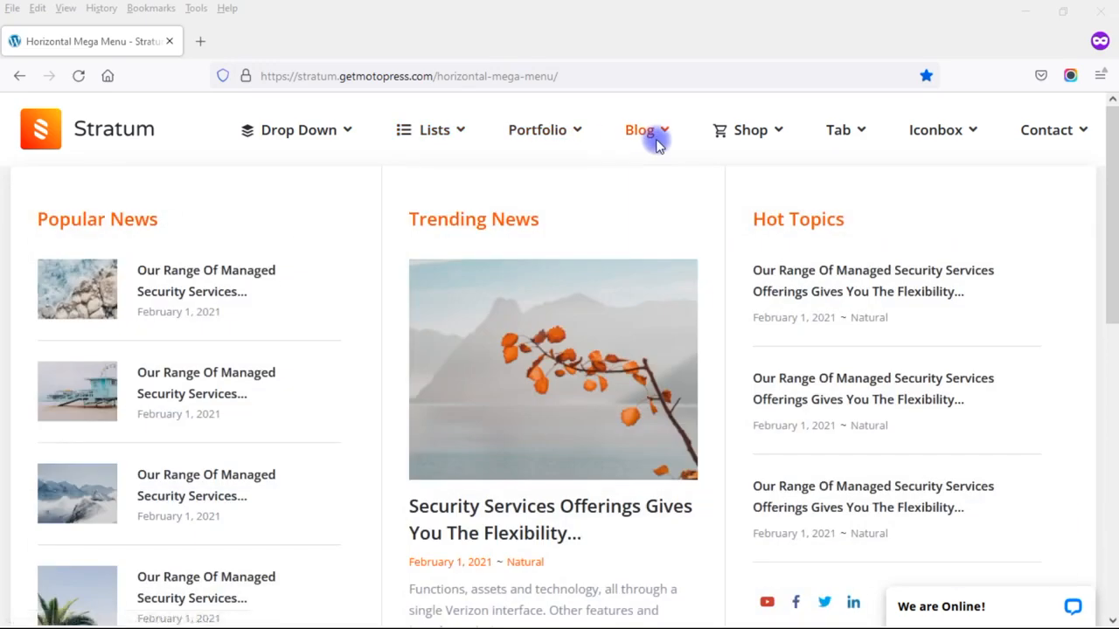
{"action": "mouse_move", "coordinate": [749, 146]}
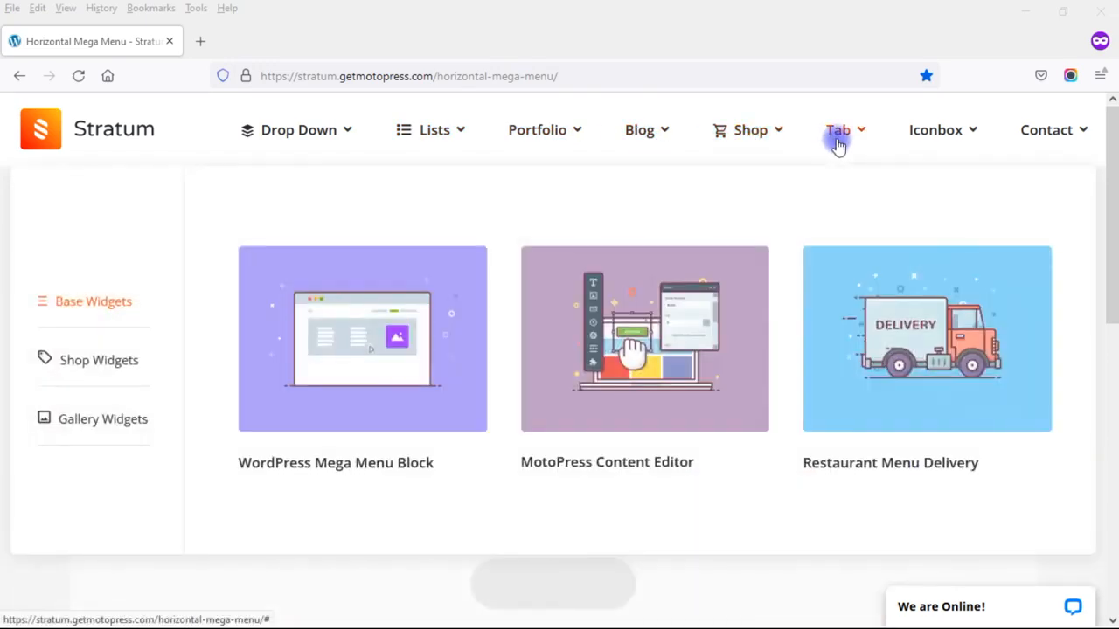
{"action": "mouse_move", "coordinate": [934, 140]}
{"action": "mouse_move", "coordinate": [1038, 140]}
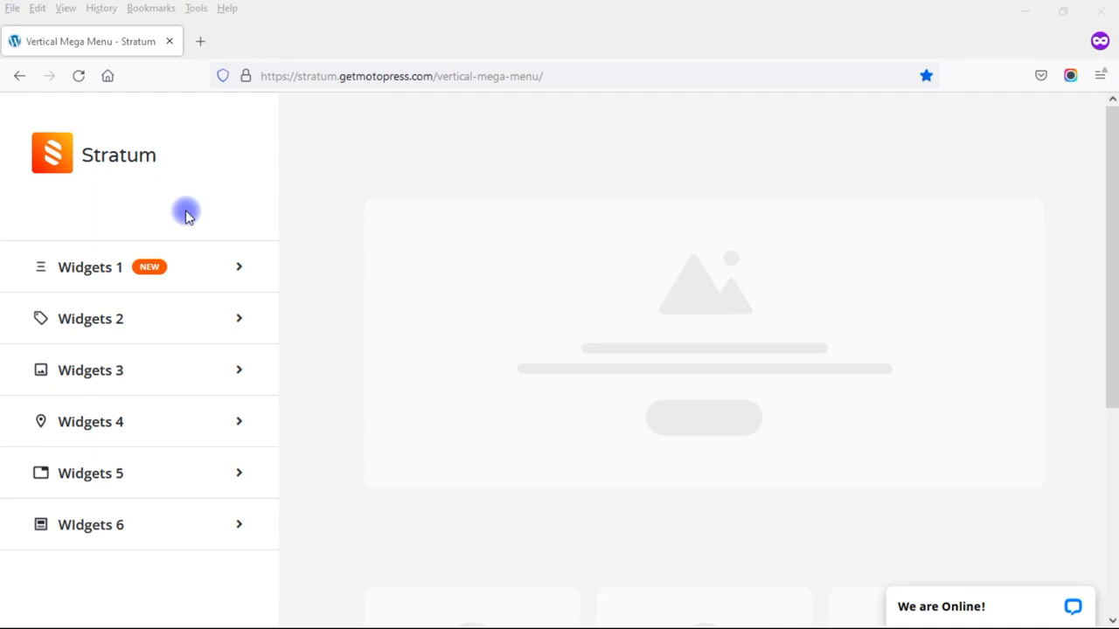
Step: Examine the submenu layouts of the Widgets 1 to Widgets 6 items in the vertical mega menu demo
{"action": "mouse_move", "coordinate": [135, 274]}
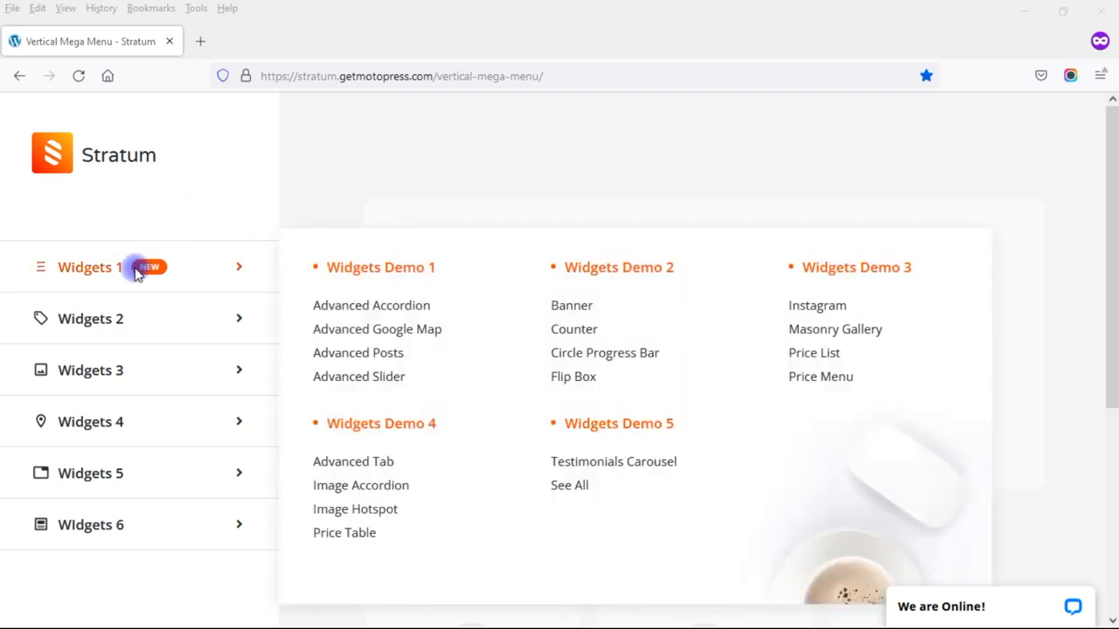
{"action": "mouse_move", "coordinate": [113, 318]}
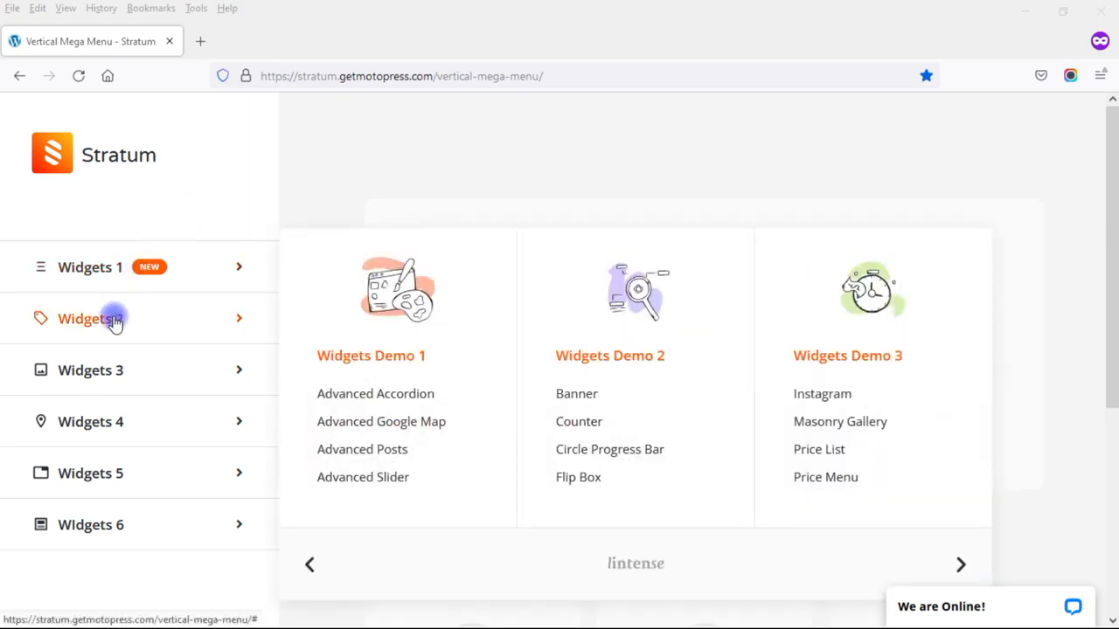
{"action": "mouse_move", "coordinate": [111, 374]}
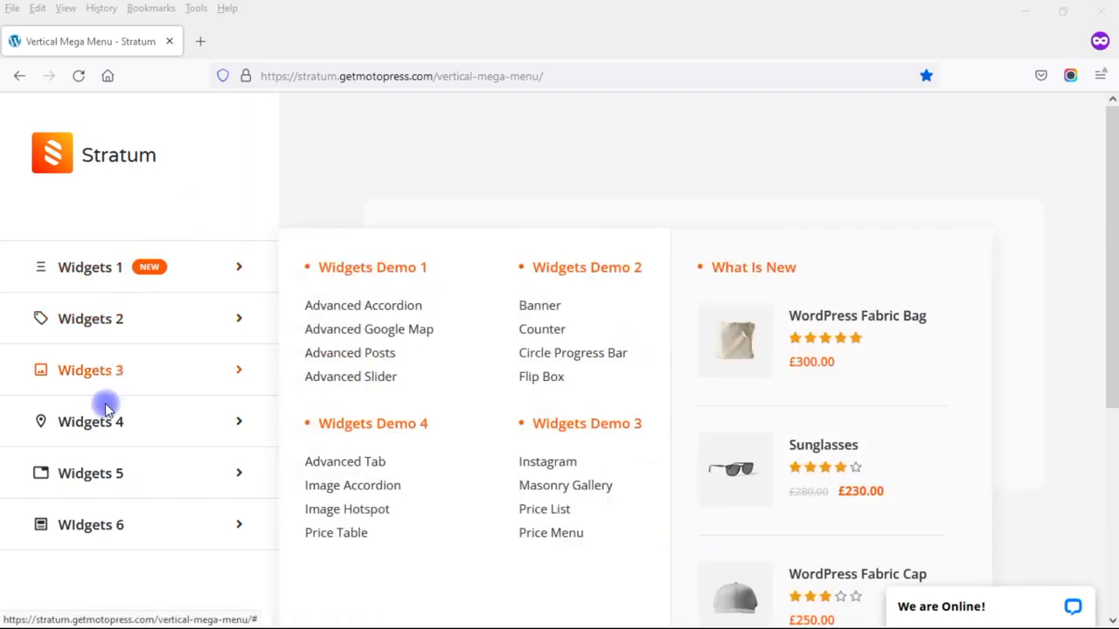
{"action": "mouse_move", "coordinate": [96, 489]}
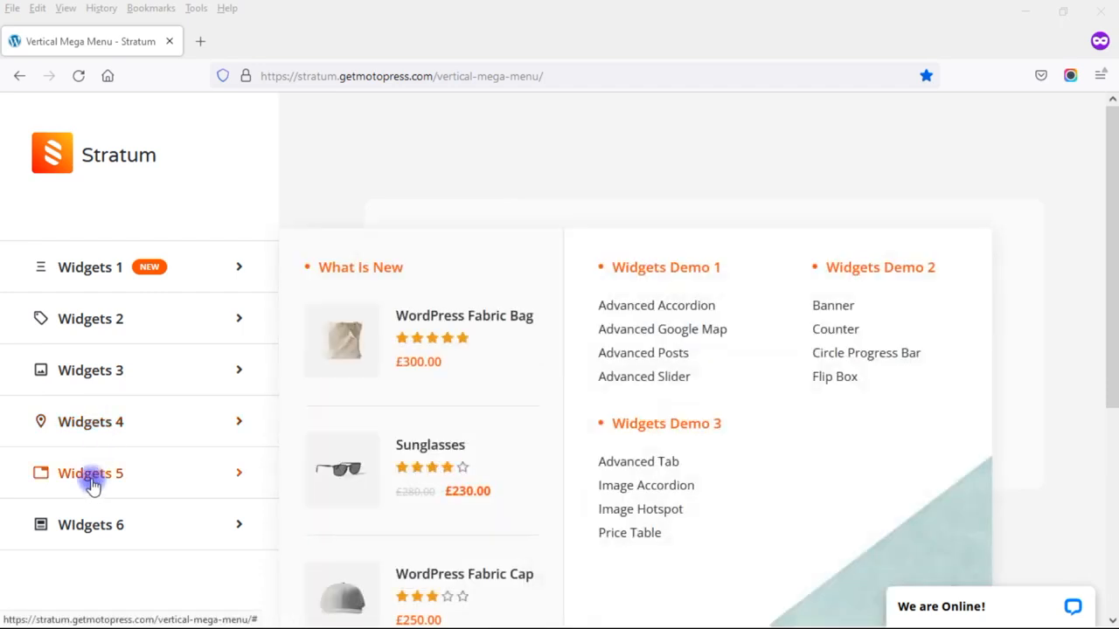
{"action": "mouse_move", "coordinate": [92, 530]}
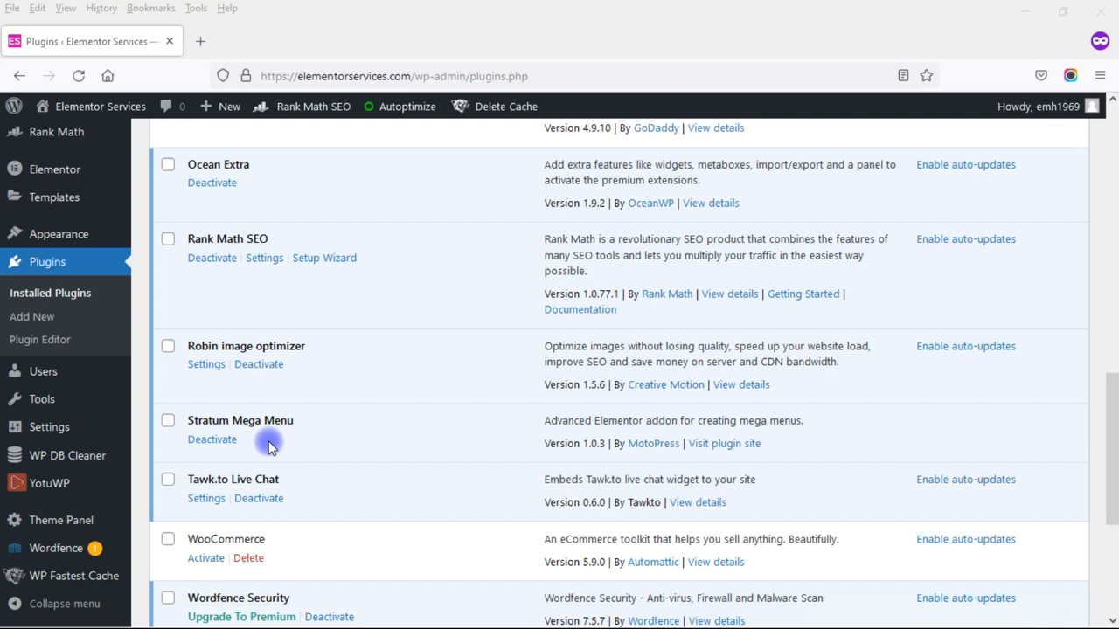
Step: Open the WordPress Menus page and examine the Stratum Mega Menu's item hierarchy, from Elementor Reviews to About, and its menu settings
{"action": "mouse_move", "coordinate": [33, 234]}
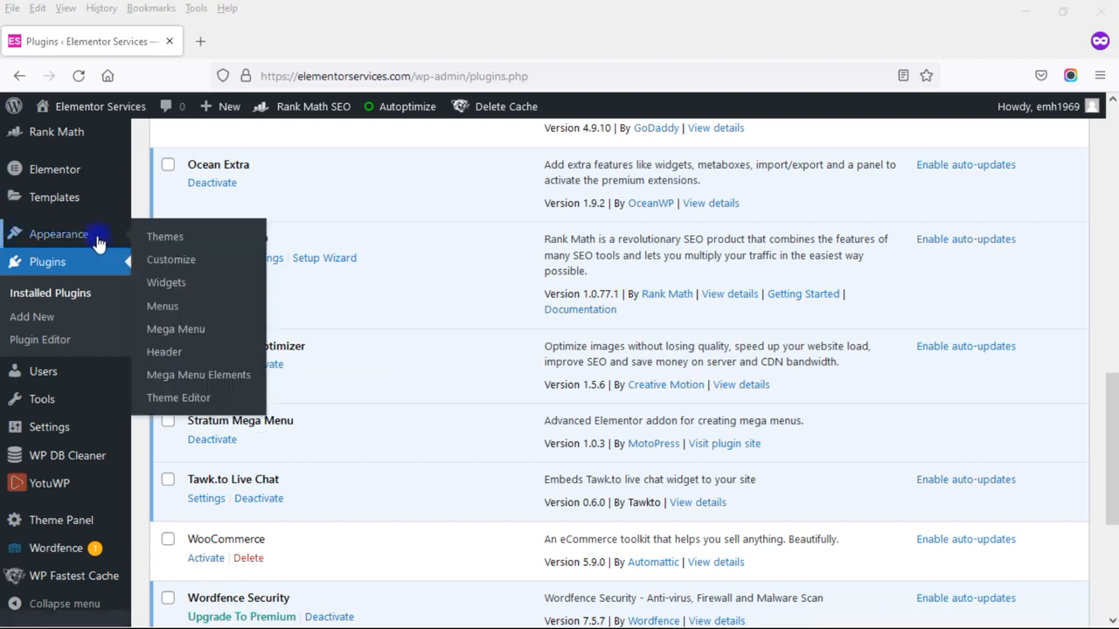
{"action": "left_click", "coordinate": [149, 308]}
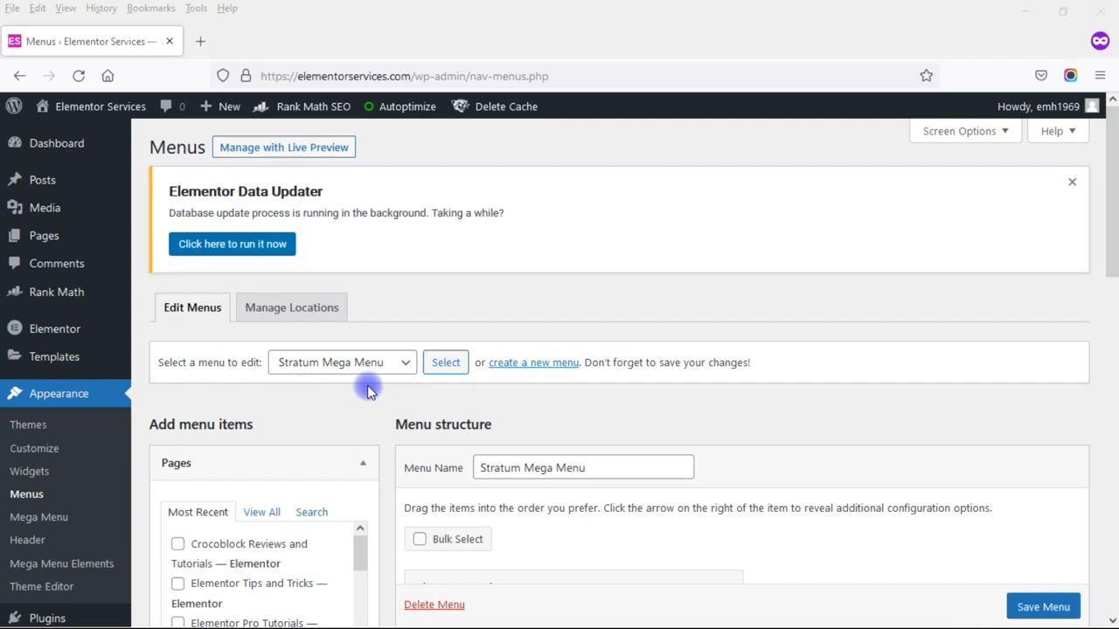
{"action": "left_click_drag", "start_coordinate": [1112, 188], "coordinate": [1112, 315]}
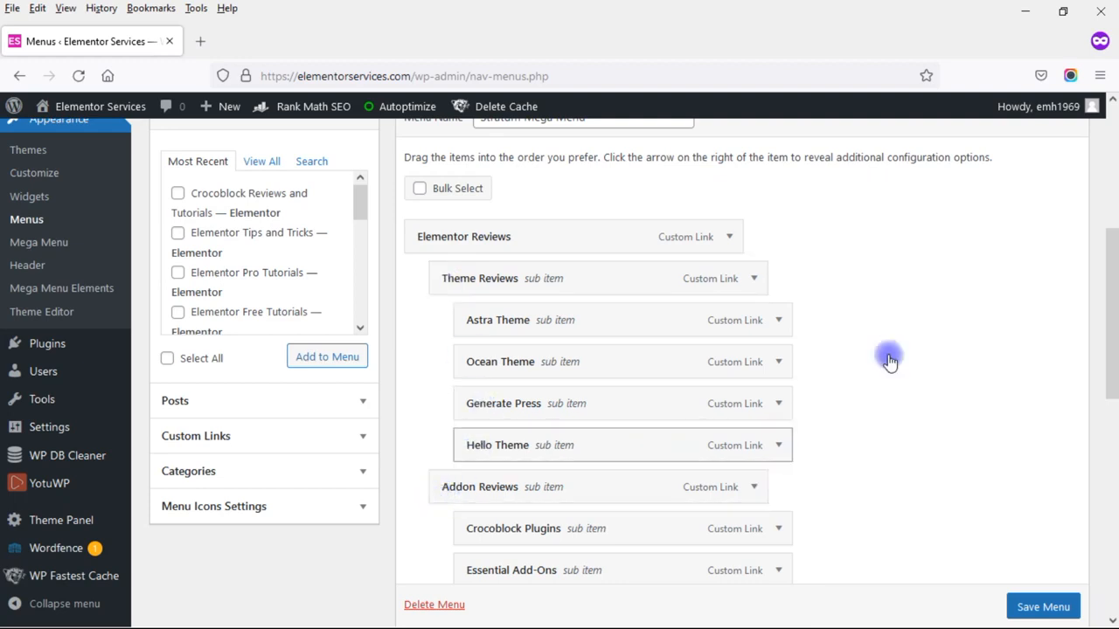
{"action": "left_click_drag", "start_coordinate": [1115, 319], "coordinate": [1109, 369]}
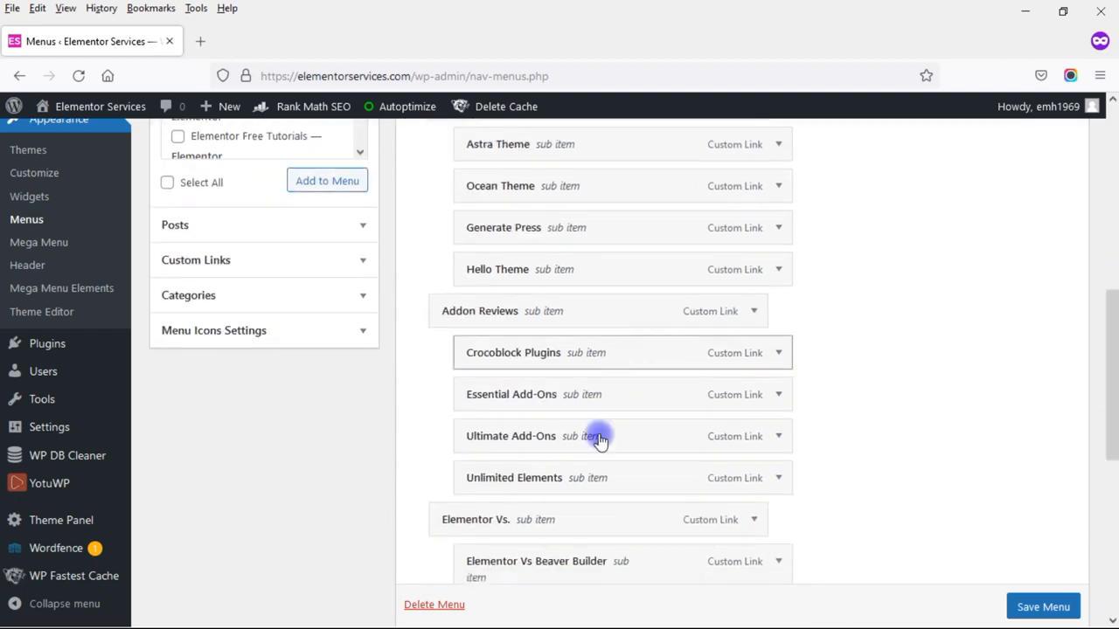
{"action": "left_click_drag", "start_coordinate": [1114, 388], "coordinate": [1114, 508]}
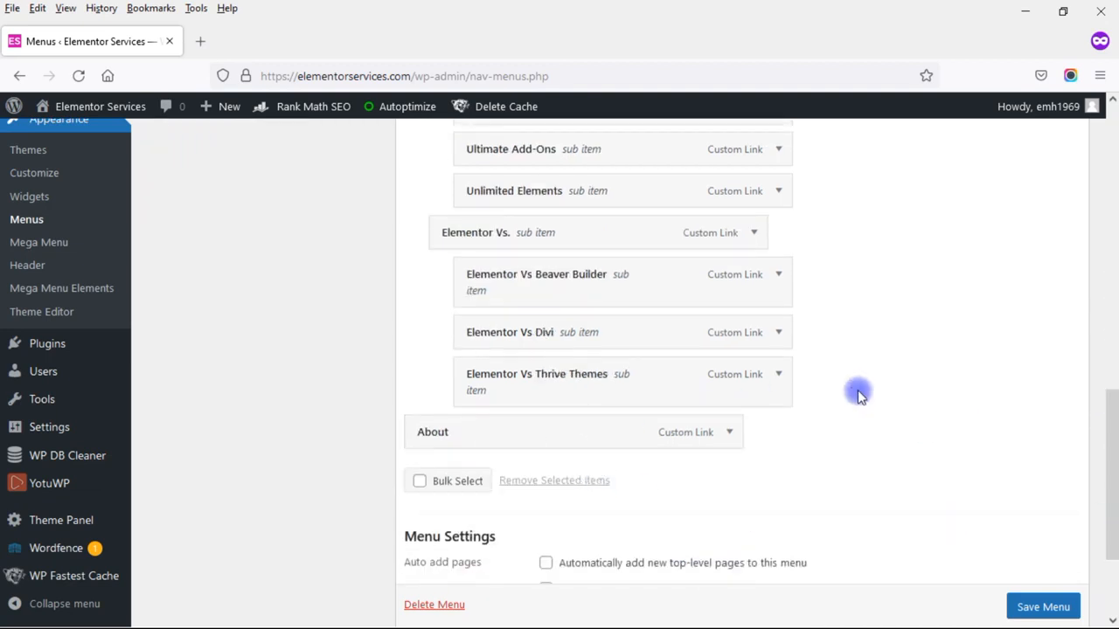
{"action": "left_click_drag", "start_coordinate": [1111, 434], "coordinate": [1115, 279]}
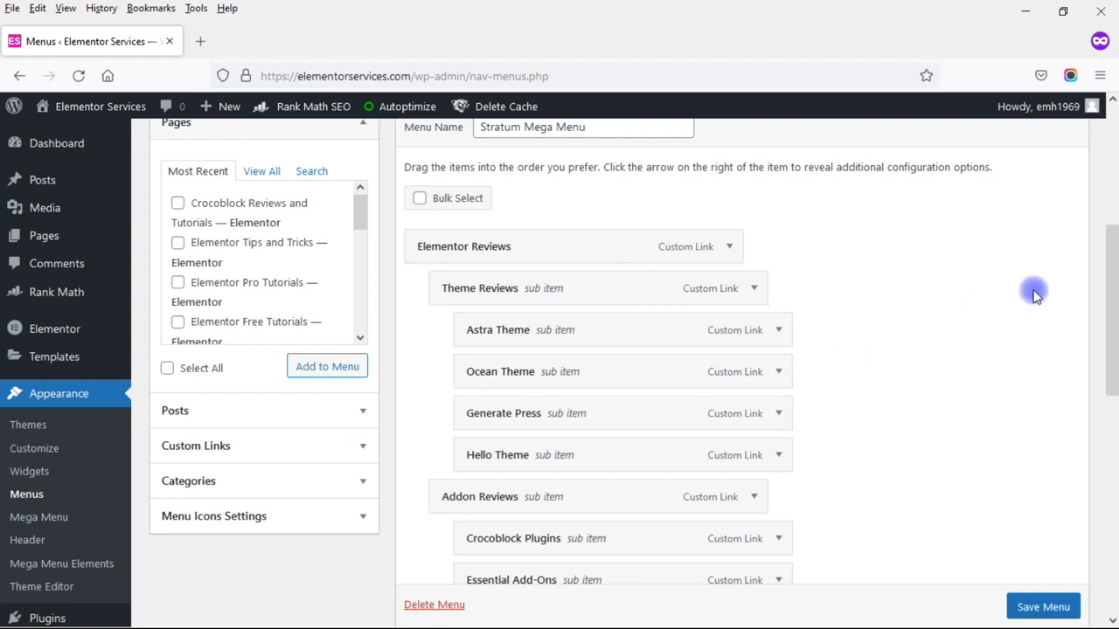
{"action": "left_click_drag", "start_coordinate": [1113, 282], "coordinate": [1114, 471]}
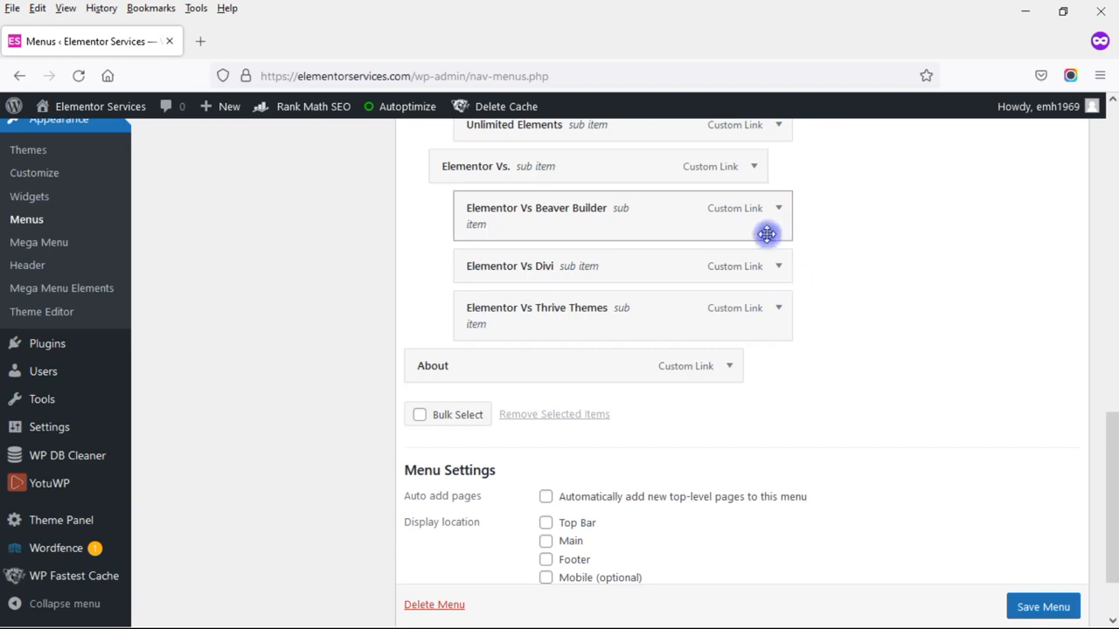
{"action": "left_click", "coordinate": [1114, 391]}
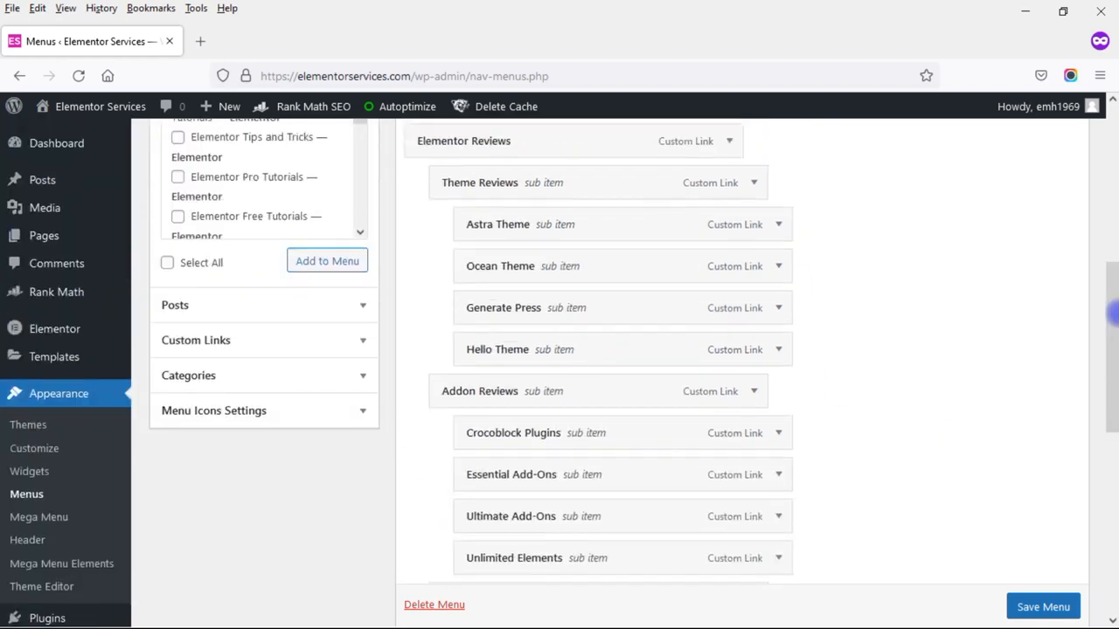
{"action": "left_click_drag", "start_coordinate": [1114, 349], "coordinate": [1113, 312]}
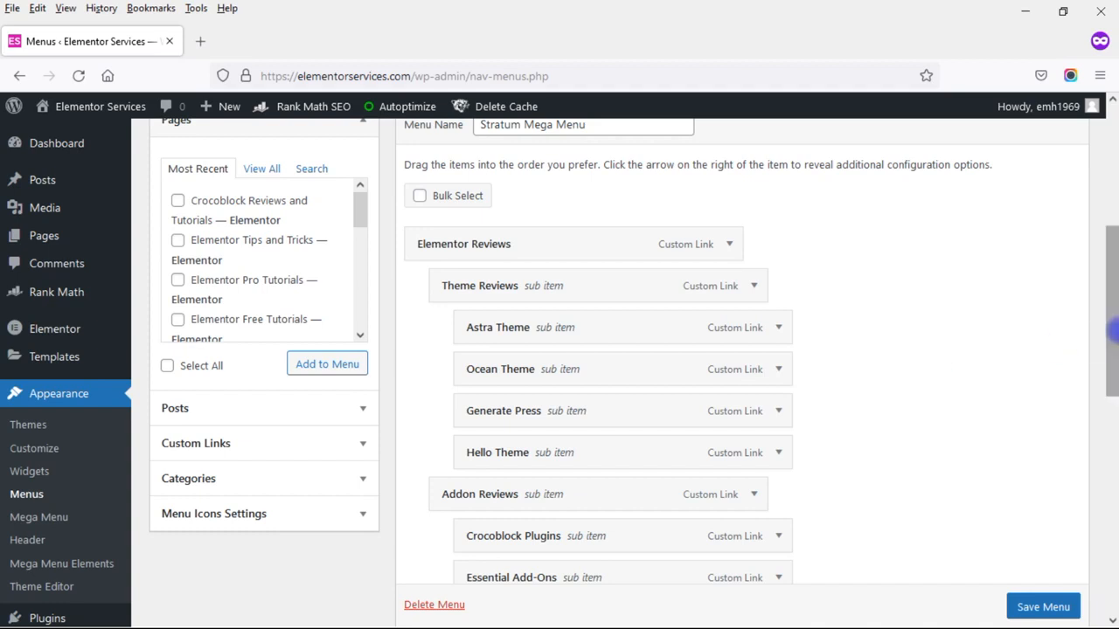
{"action": "left_click_drag", "start_coordinate": [1113, 339], "coordinate": [1115, 527]}
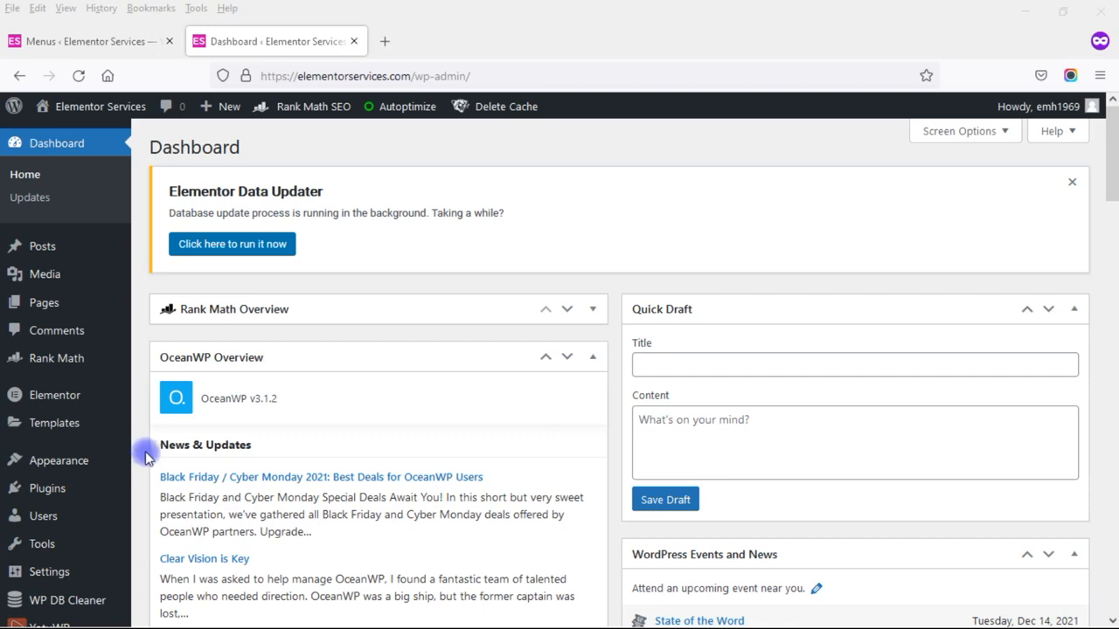
Step: Create a blank header template in the Elementor Theme Builder and add a section with three equal columns
{"action": "mouse_move", "coordinate": [77, 428]}
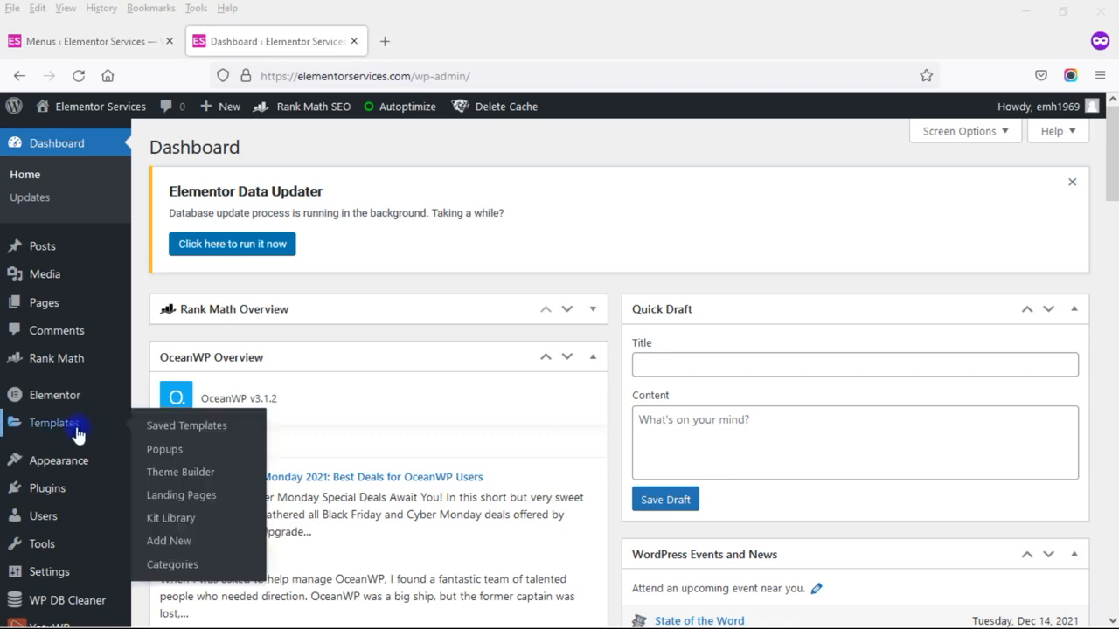
{"action": "left_click", "coordinate": [188, 479]}
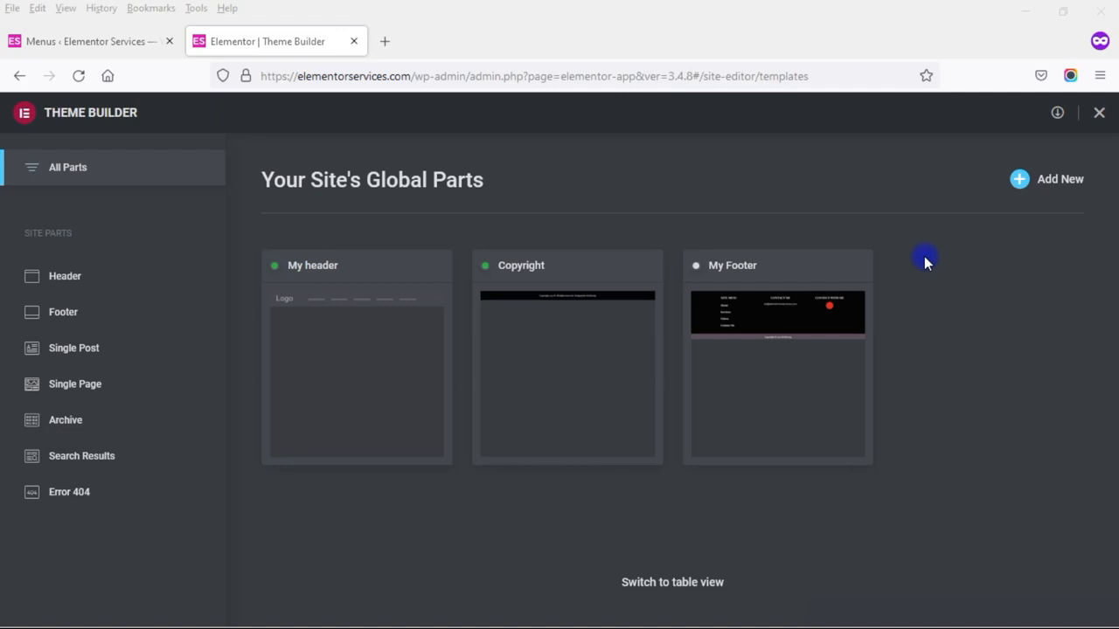
{"action": "left_click", "coordinate": [1021, 180]}
{"action": "left_click", "coordinate": [393, 395]}
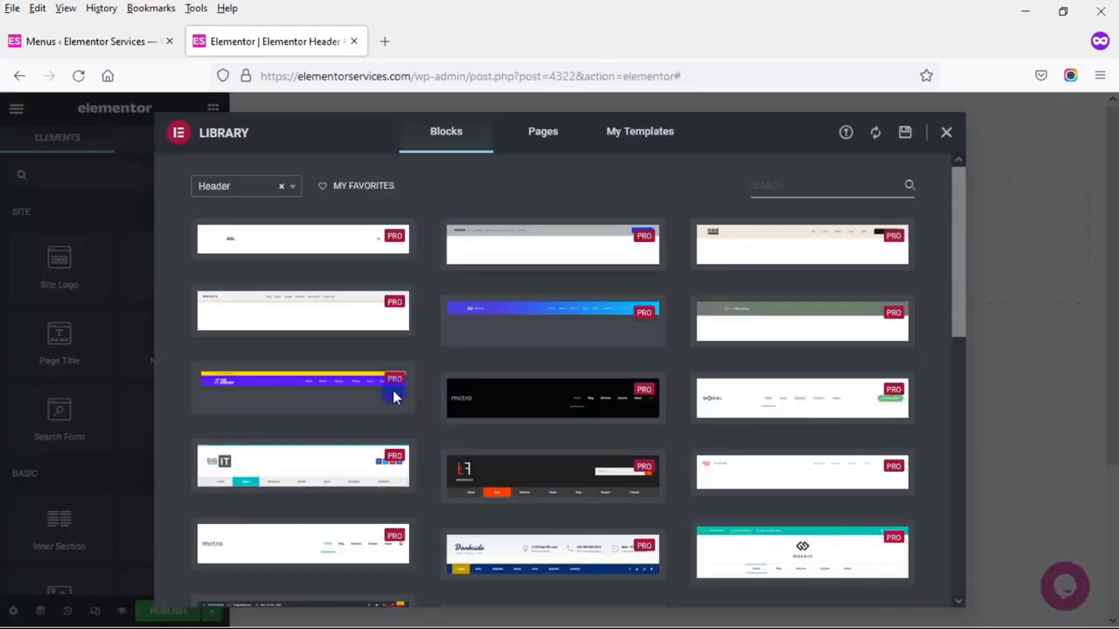
{"action": "left_click", "coordinate": [947, 133]}
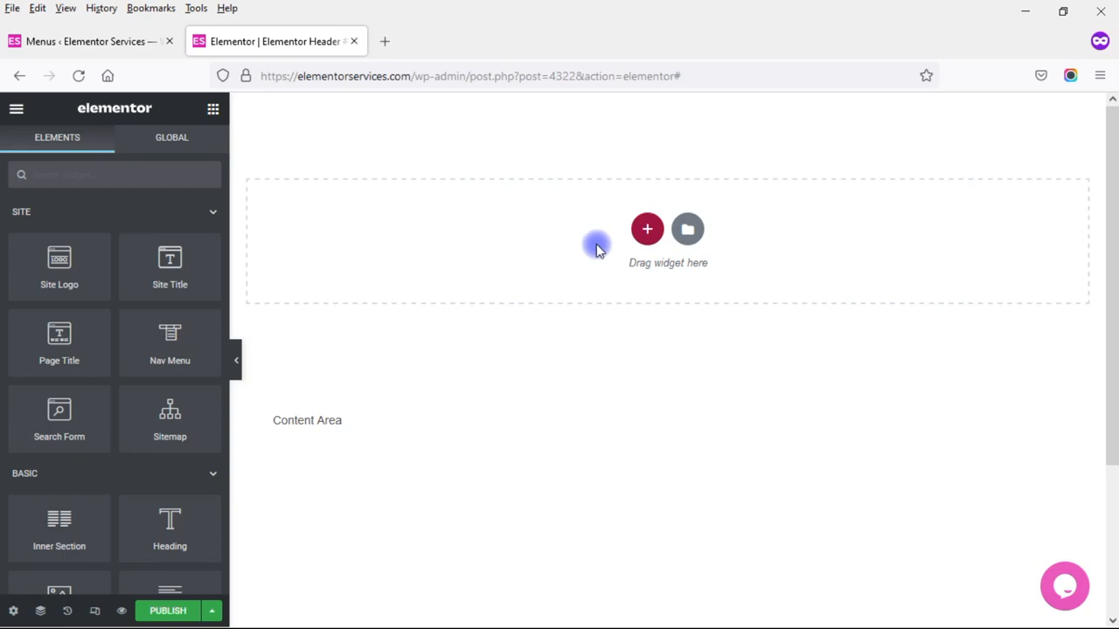
{"action": "left_click", "coordinate": [645, 231]}
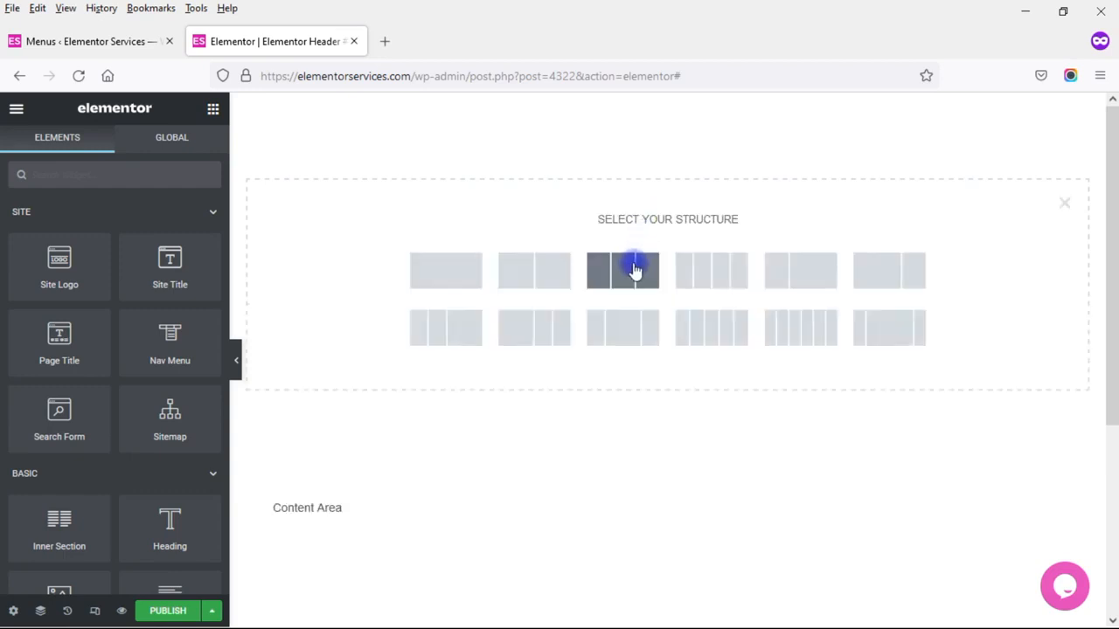
{"action": "left_click", "coordinate": [631, 274]}
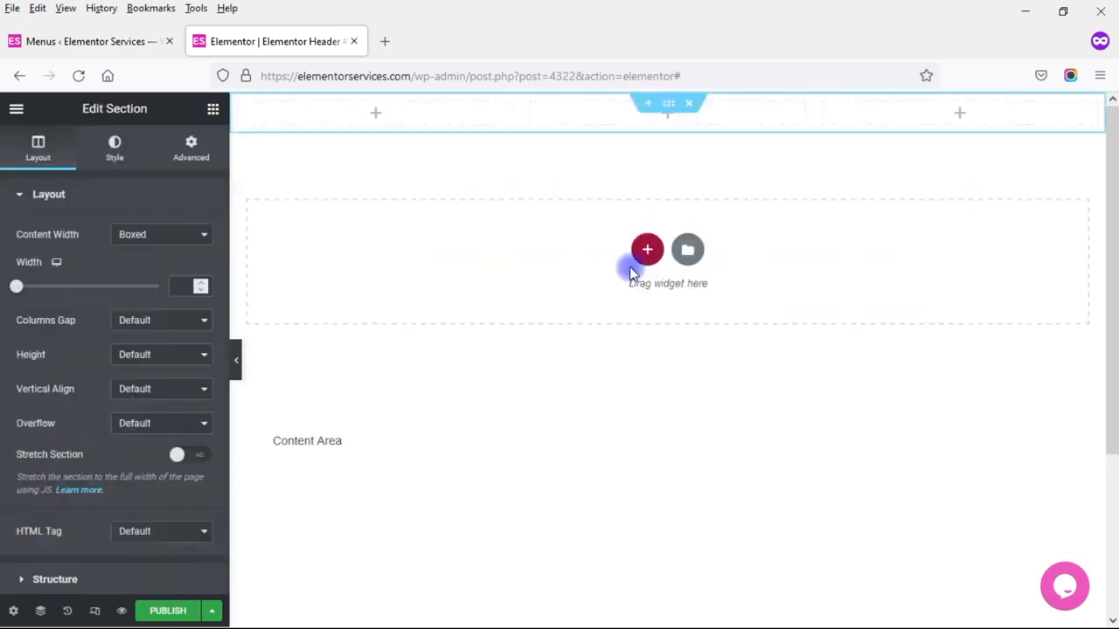
Step: Place a Mega Menu widget in the middle column of the header section and assign it the Stratum Mega Menu
{"action": "left_click", "coordinate": [214, 112]}
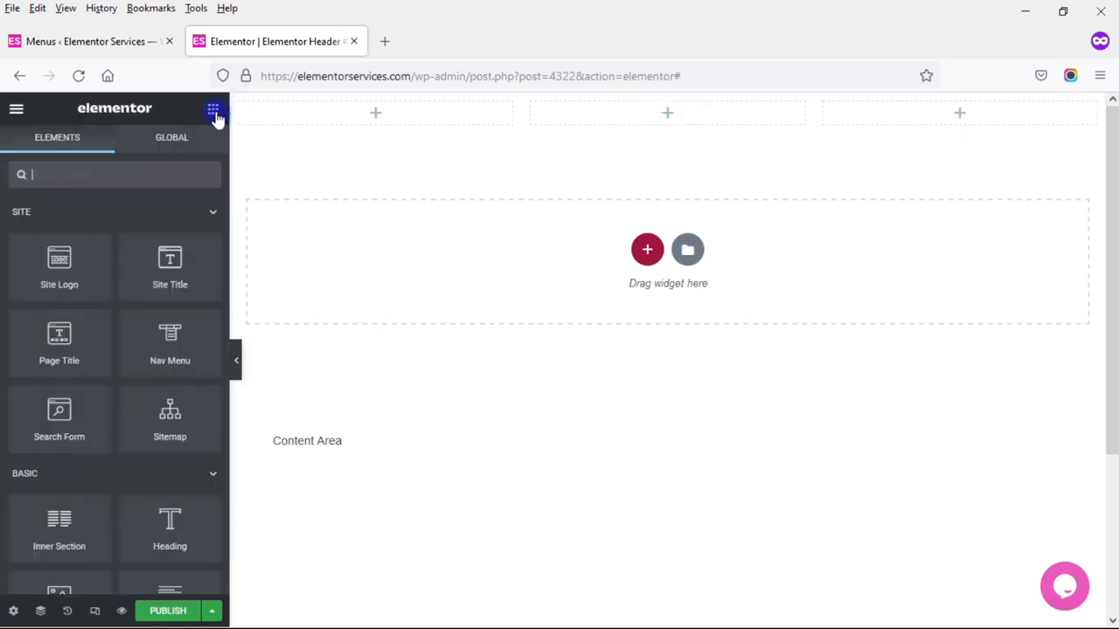
{"action": "type", "text": "meg"}
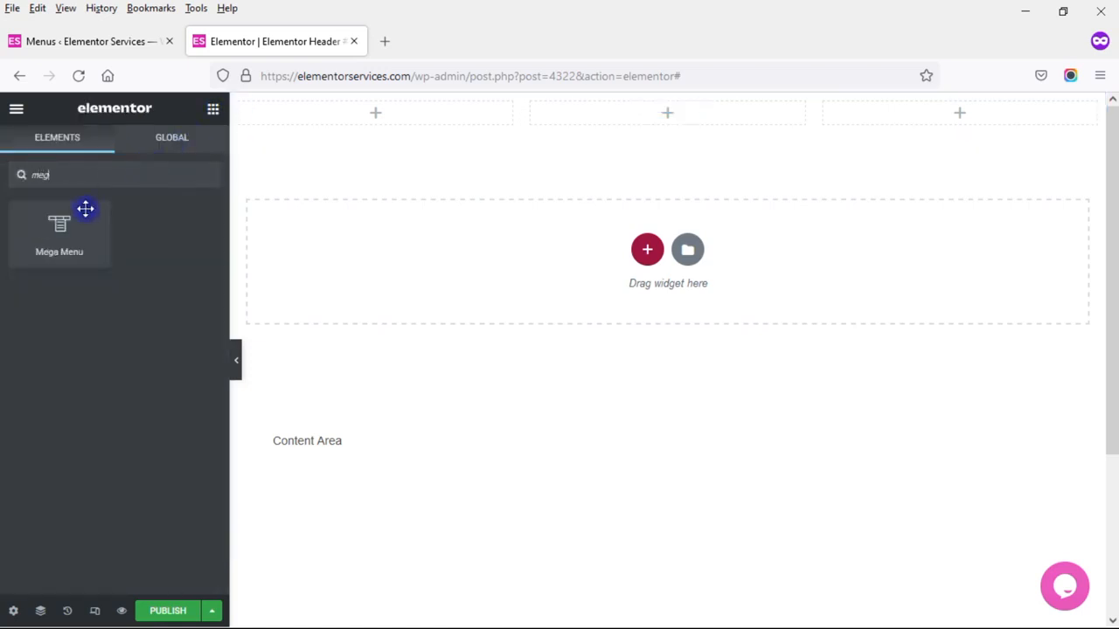
{"action": "left_click_drag", "start_coordinate": [85, 210], "coordinate": [674, 112]}
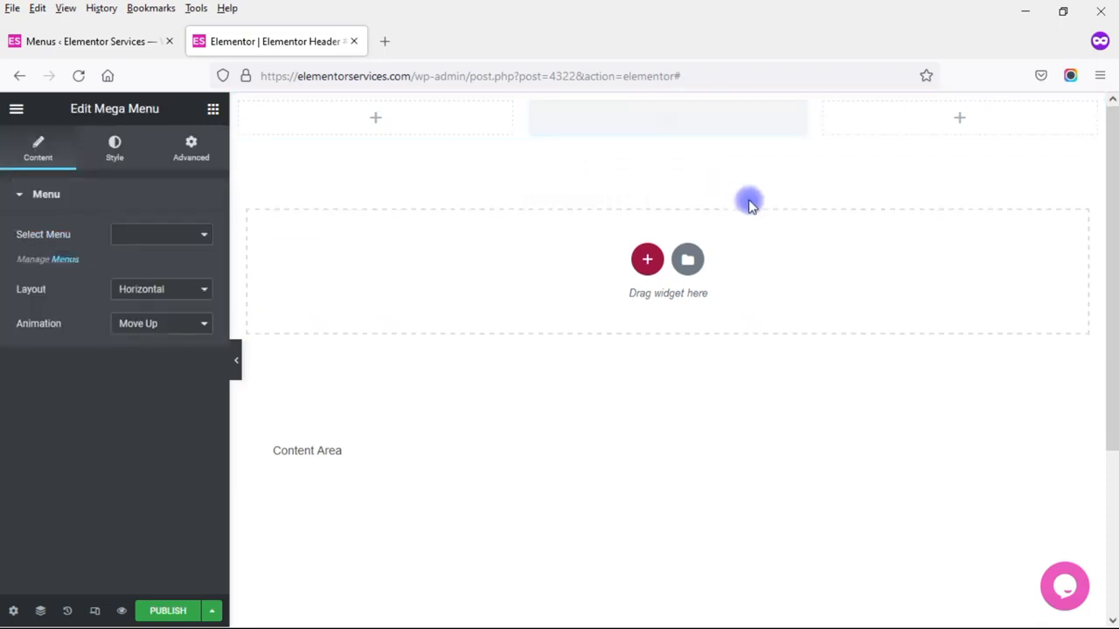
{"action": "left_click", "coordinate": [179, 234]}
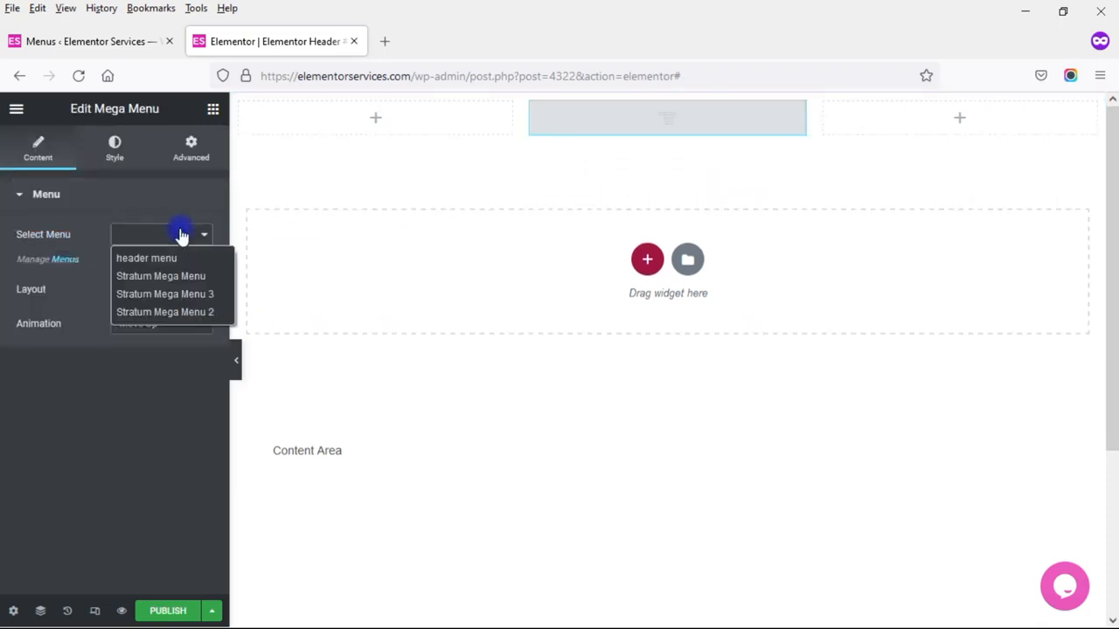
{"action": "left_click", "coordinate": [174, 278]}
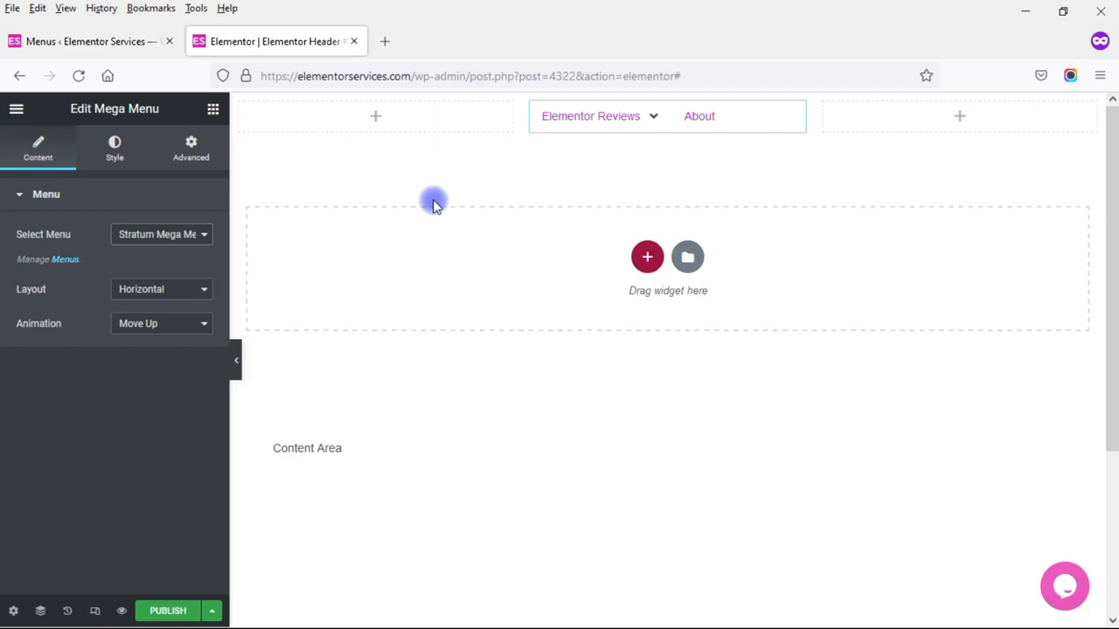
Step: Examine the Mega Menu widget's submenu preview in the header and open the widget's style settings
{"action": "mouse_move", "coordinate": [636, 123]}
{"action": "mouse_move", "coordinate": [606, 150]}
{"action": "mouse_move", "coordinate": [599, 210]}
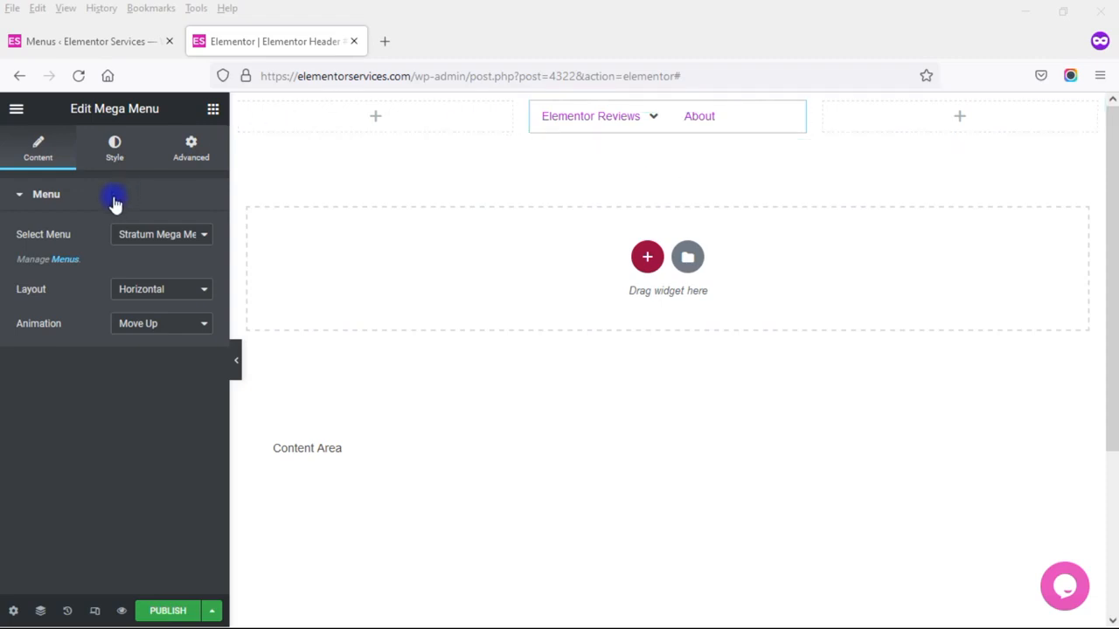
{"action": "left_click", "coordinate": [118, 148]}
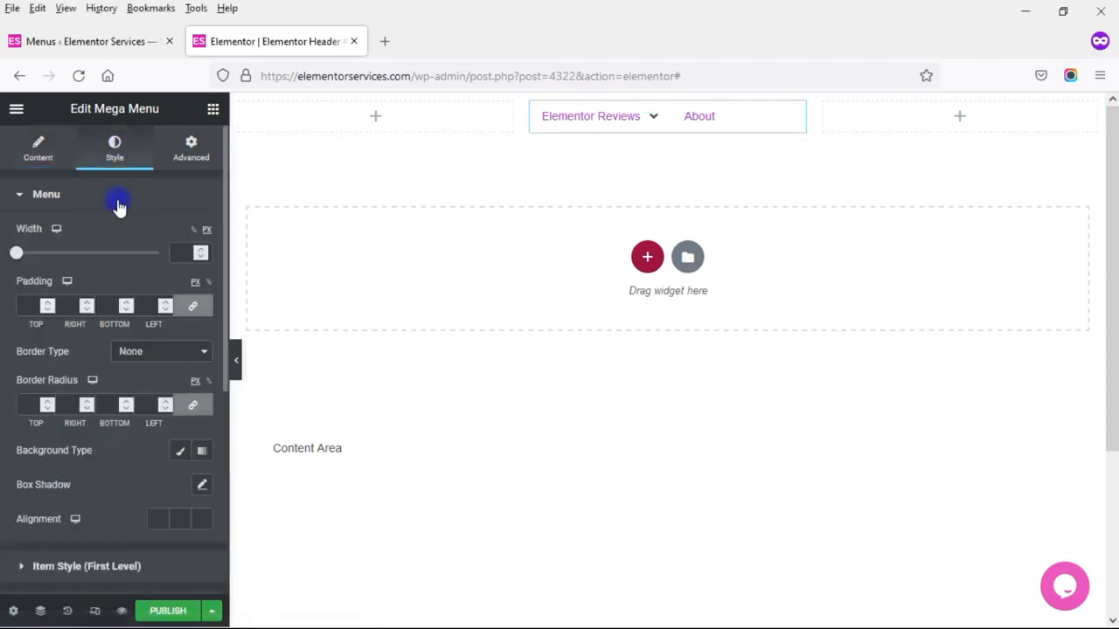
Step: Open the Elementor Reviews item's settings on the WordPress Menus page and examine its icon type and item icon options
{"action": "left_click", "coordinate": [150, 41]}
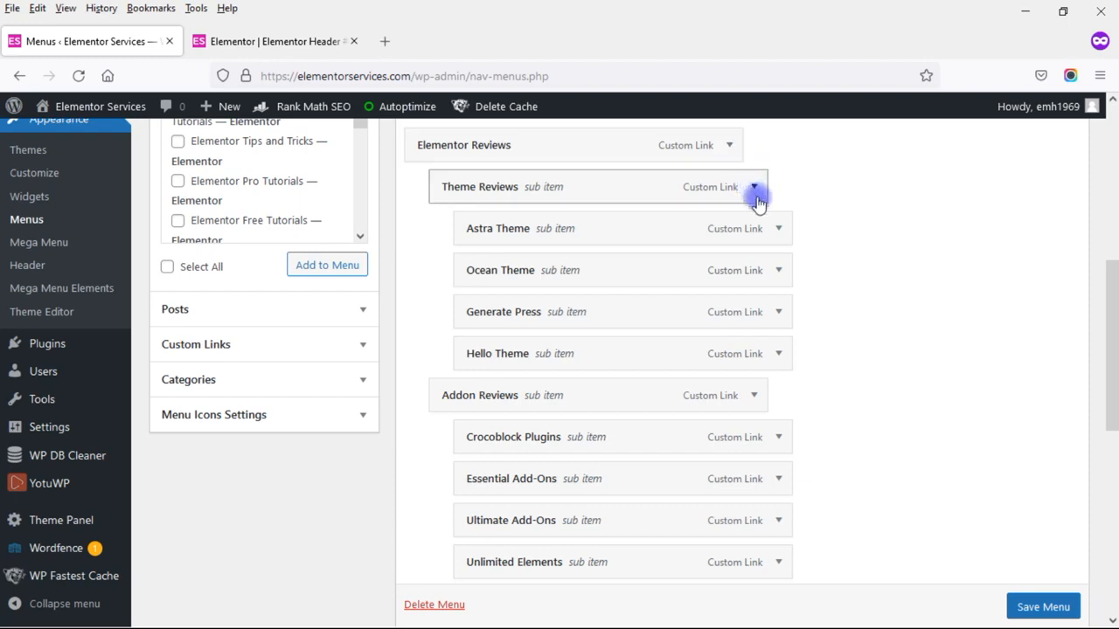
{"action": "left_click", "coordinate": [729, 147]}
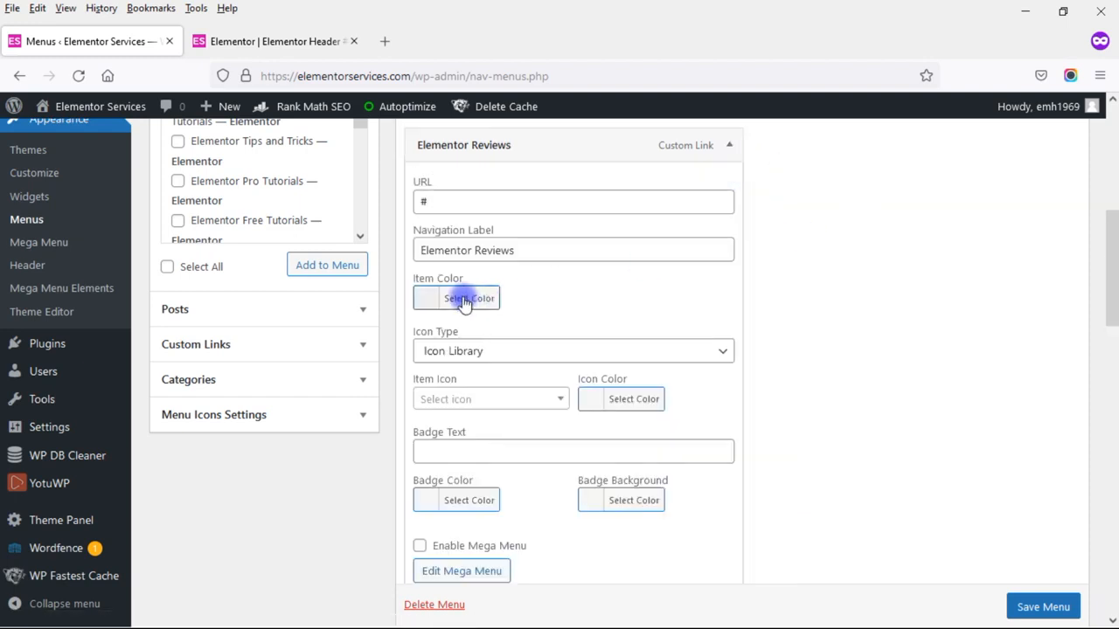
{"action": "left_click", "coordinate": [490, 352]}
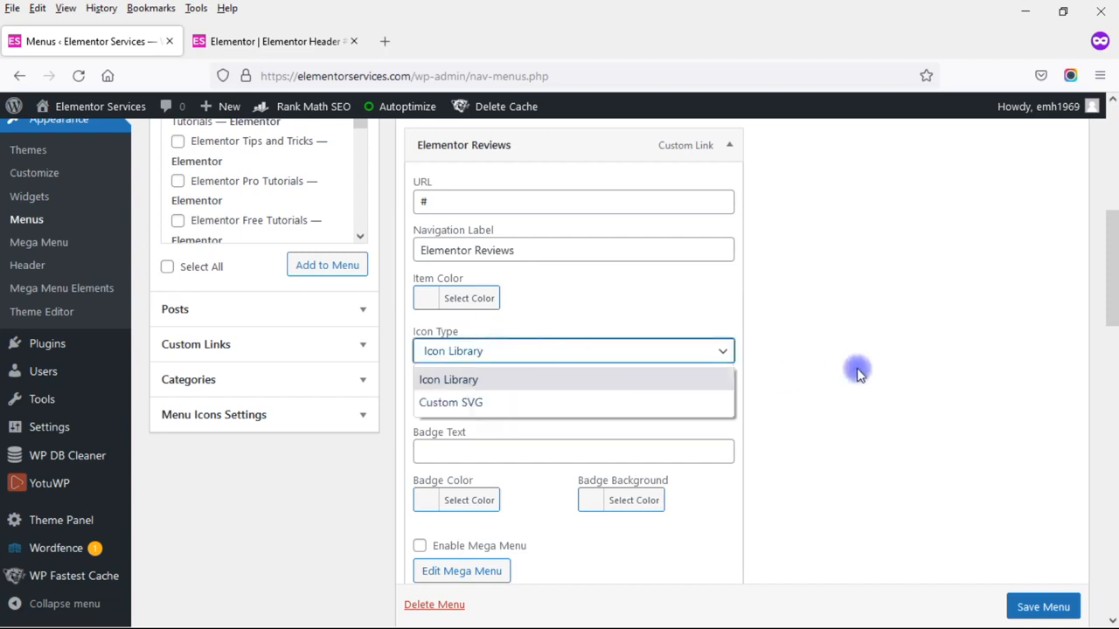
{"action": "left_click", "coordinate": [856, 373]}
{"action": "left_click", "coordinate": [495, 399]}
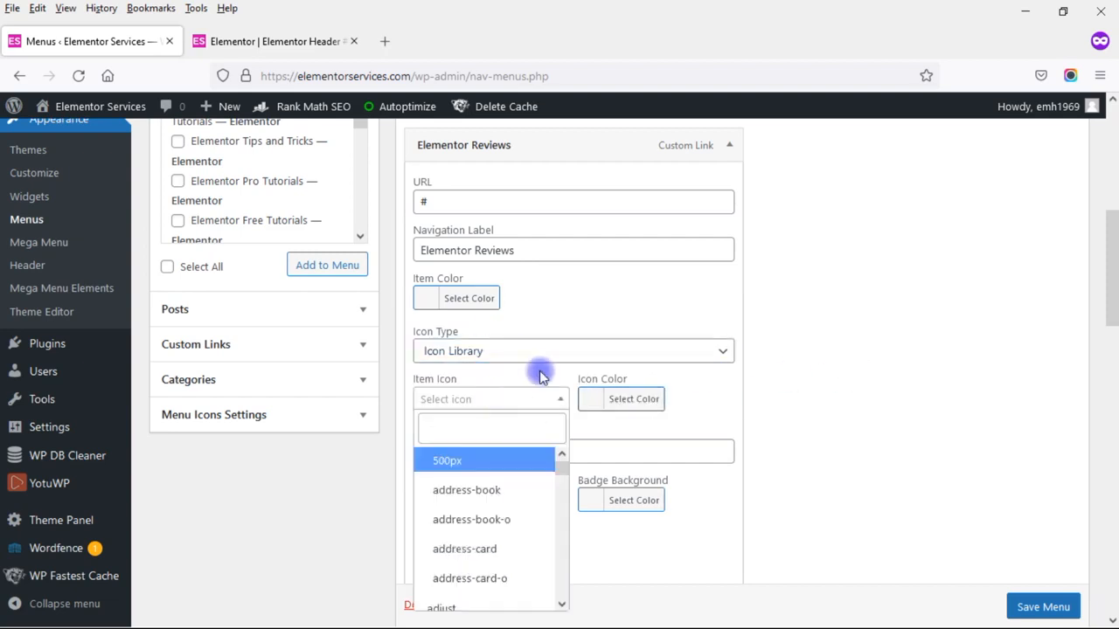
{"action": "left_click", "coordinate": [794, 437]}
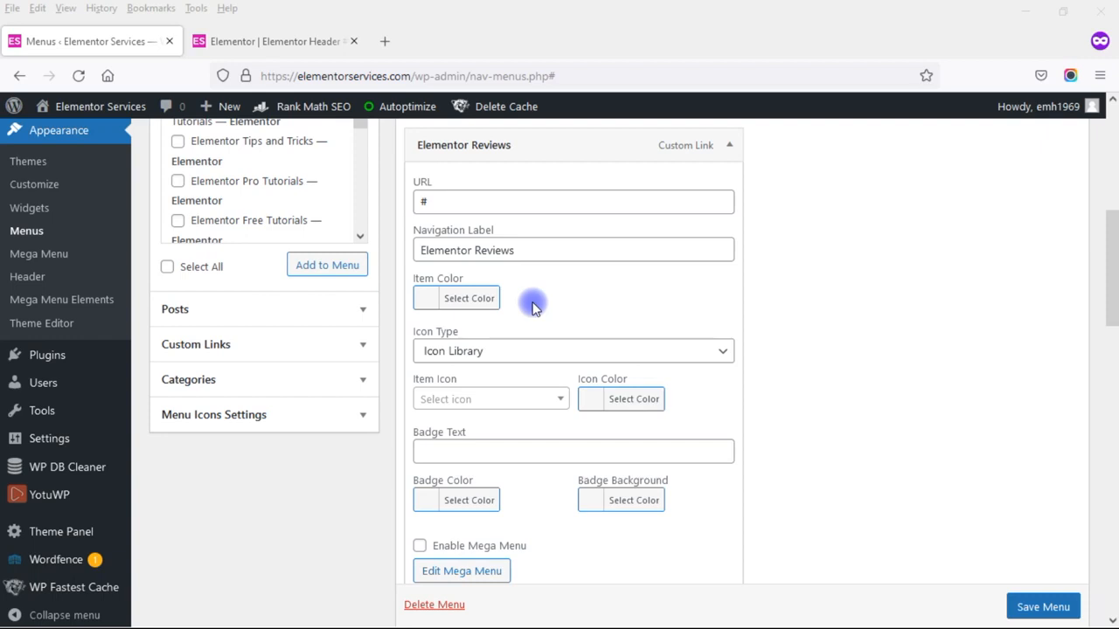
Step: Set the Elementor Reviews menu item's color to black
{"action": "left_click", "coordinate": [473, 298]}
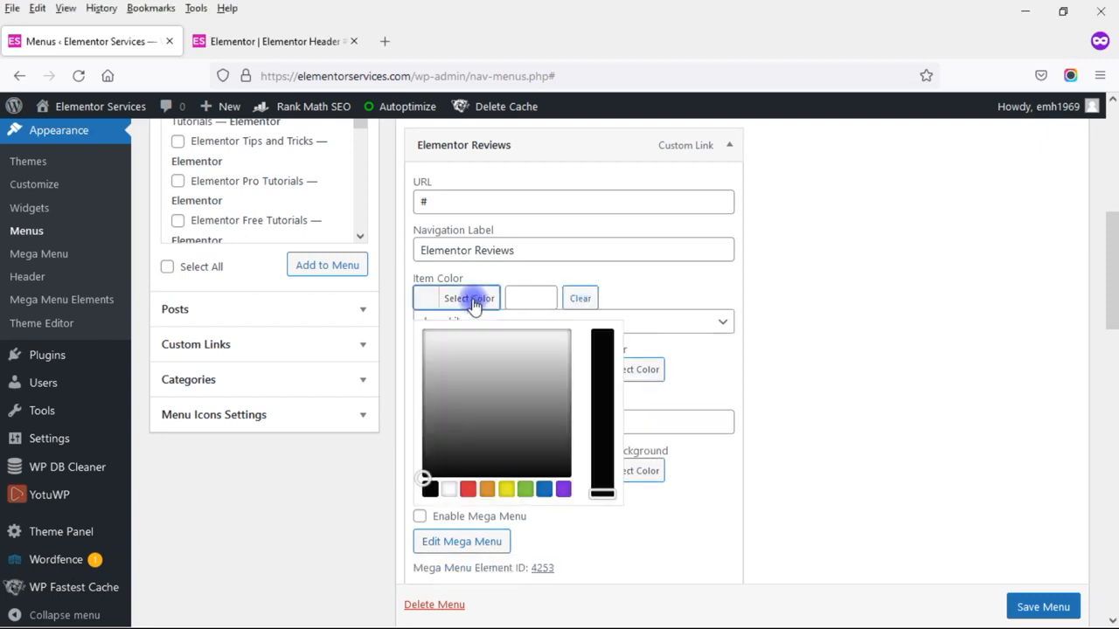
{"action": "left_click", "coordinate": [429, 487]}
{"action": "left_click", "coordinate": [918, 380]}
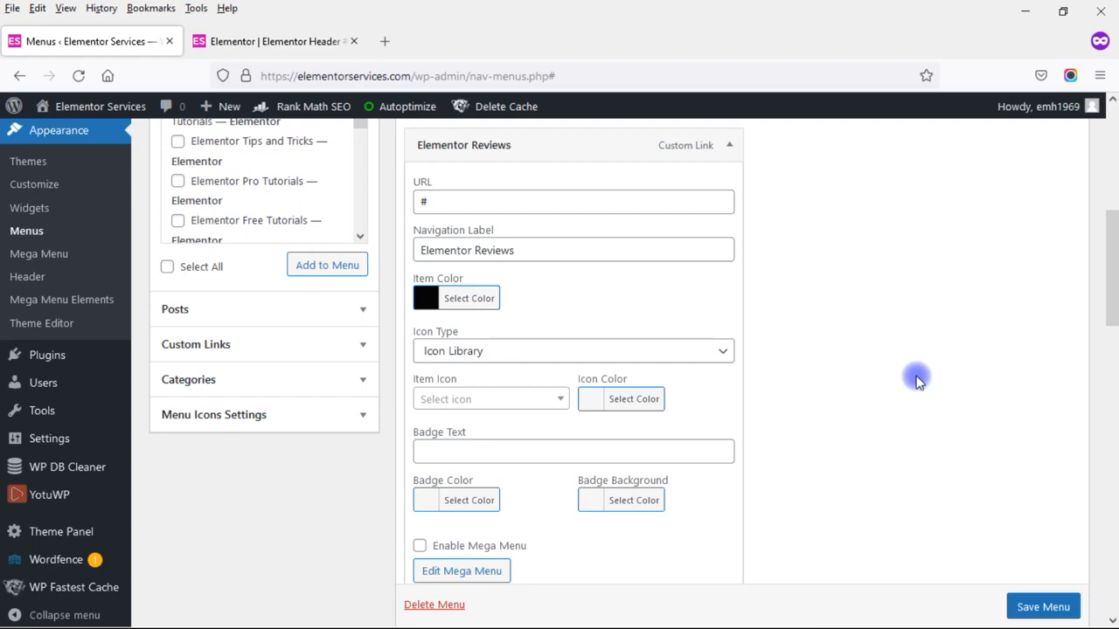
Step: Give the Elementor Reviews item the reorder icon from the Icon Library and set the icon color to gray #969696
{"action": "left_click", "coordinate": [679, 350]}
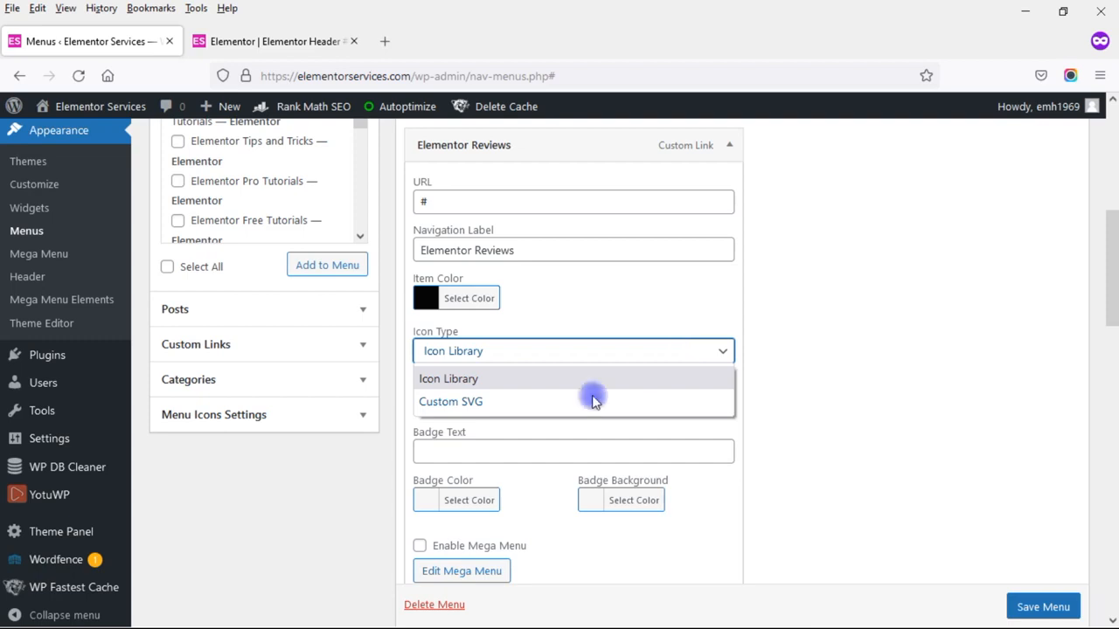
{"action": "left_click", "coordinate": [562, 378]}
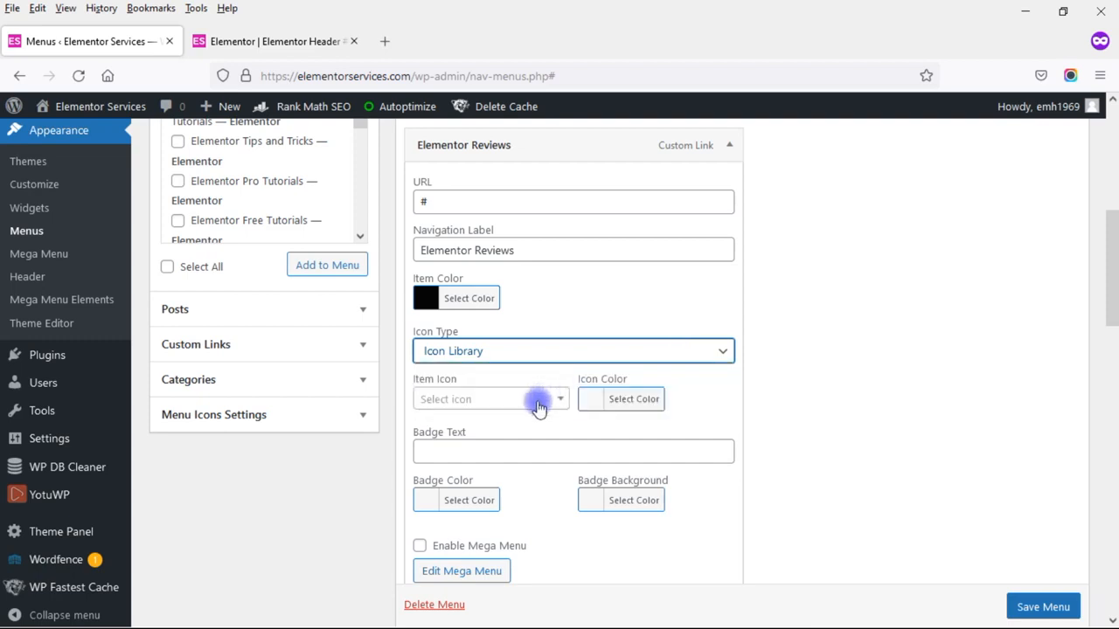
{"action": "left_click", "coordinate": [538, 406]}
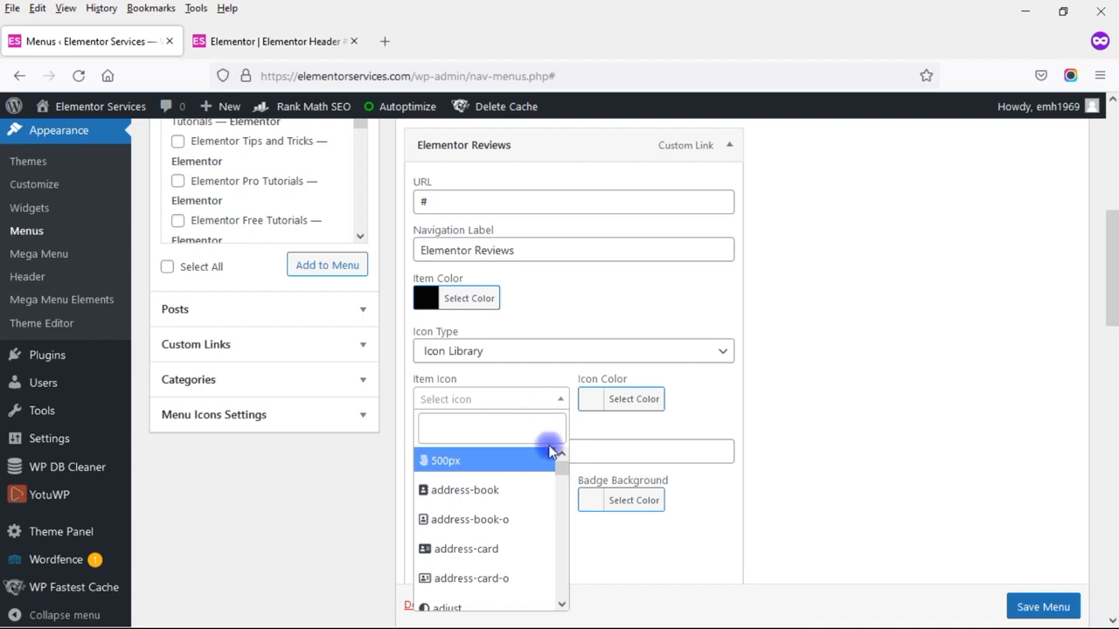
{"action": "left_click_drag", "start_coordinate": [562, 457], "coordinate": [561, 559]}
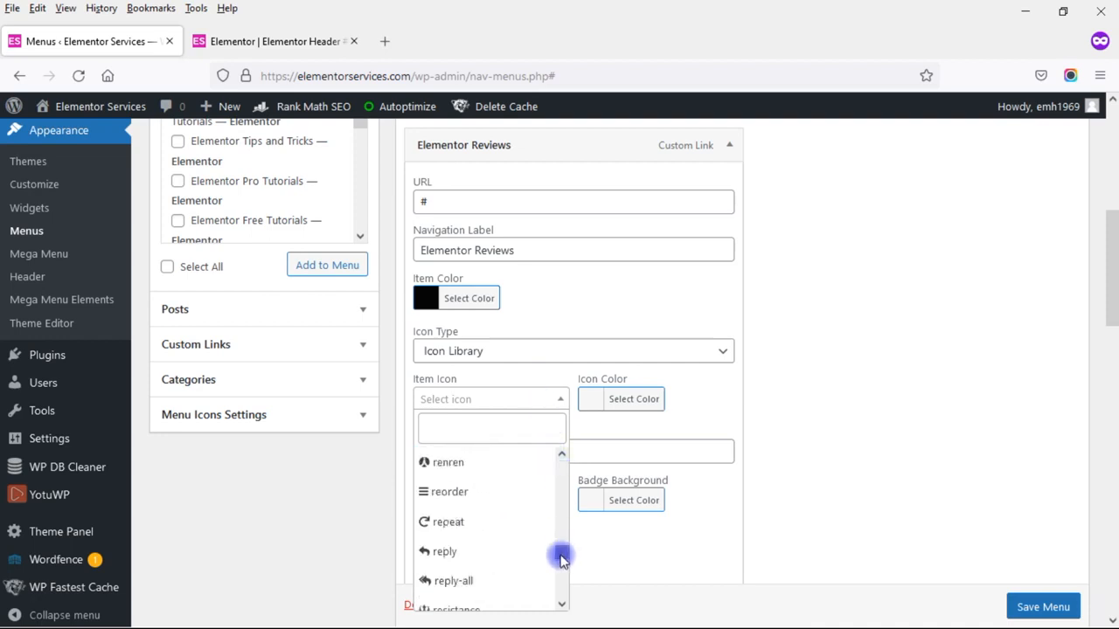
{"action": "left_click", "coordinate": [470, 506]}
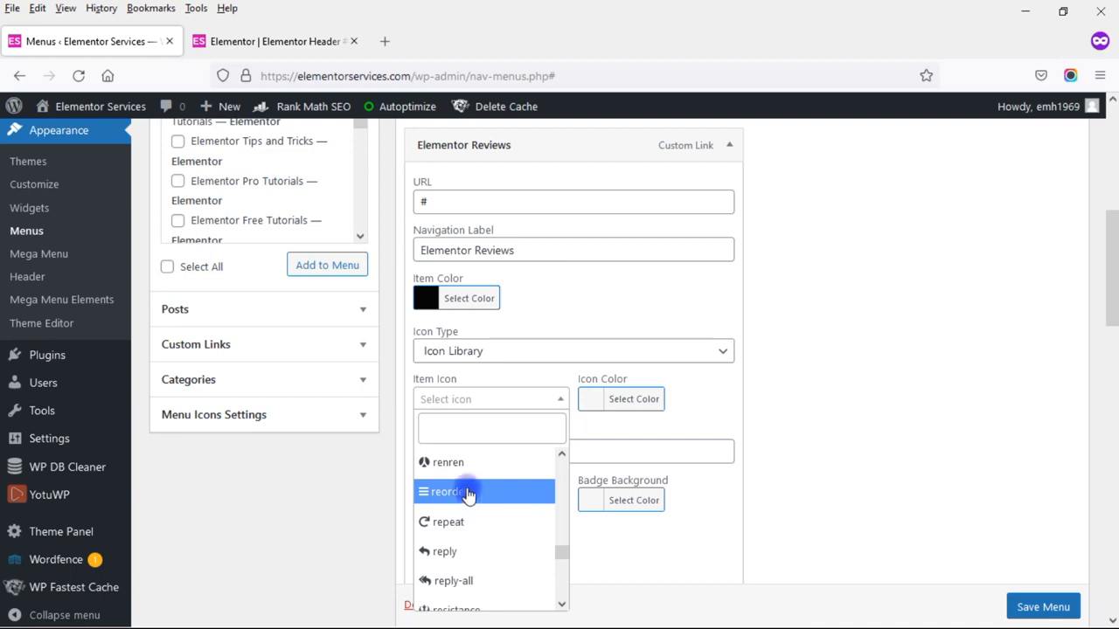
{"action": "left_click", "coordinate": [632, 404]}
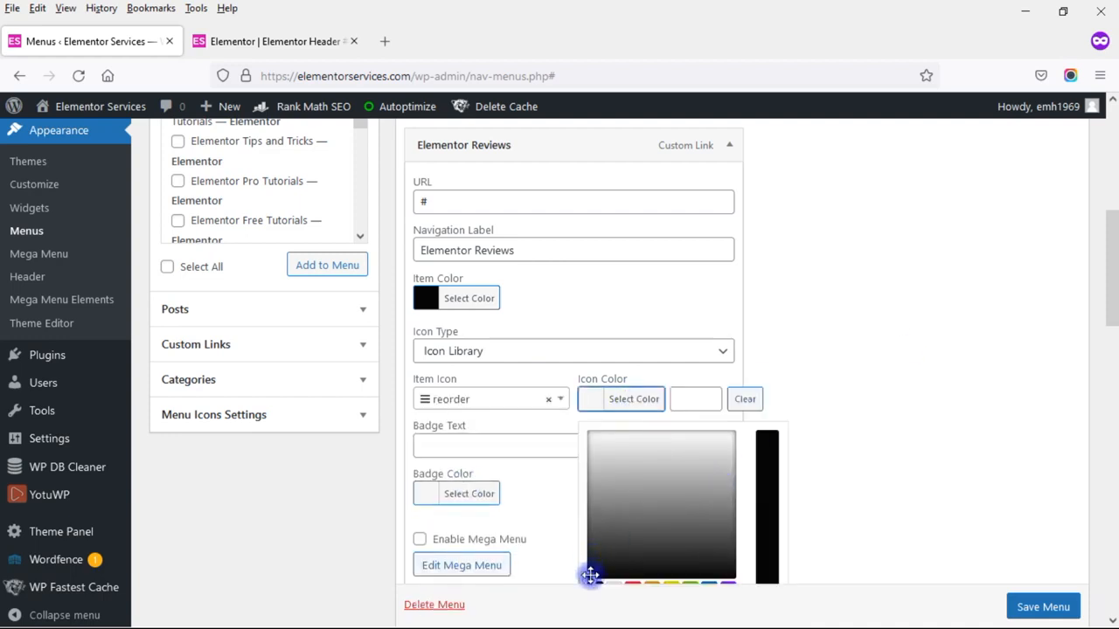
{"action": "left_click_drag", "start_coordinate": [589, 577], "coordinate": [600, 490]}
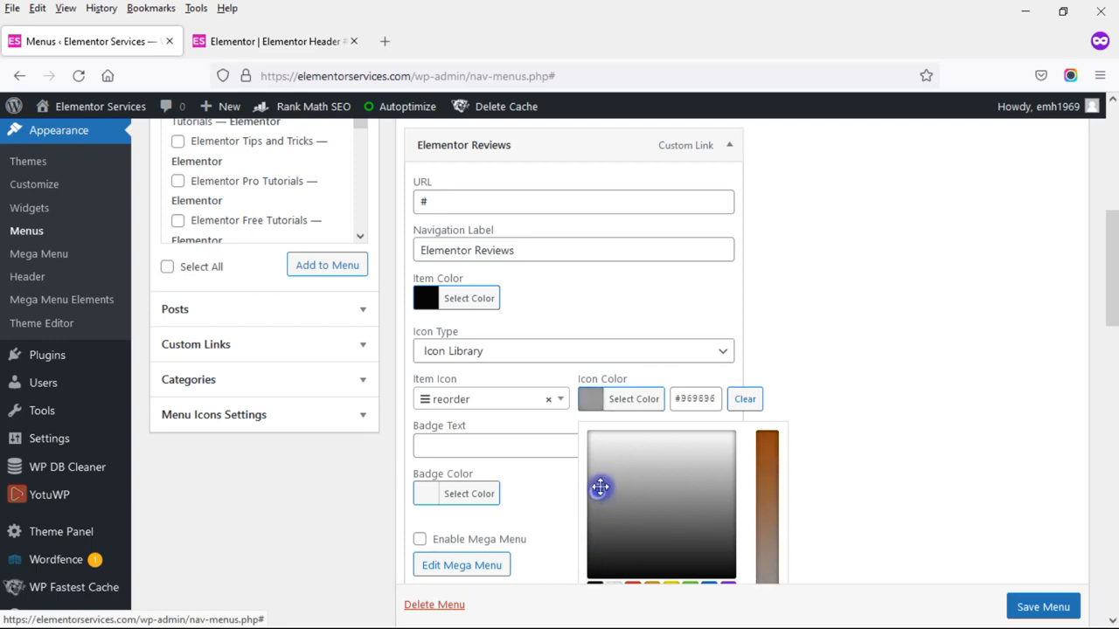
{"action": "left_click", "coordinate": [879, 414]}
Step: Add a badge with the text New to the Elementor Reviews item and set the badge color to red #dd3333
{"action": "left_click", "coordinate": [548, 446]}
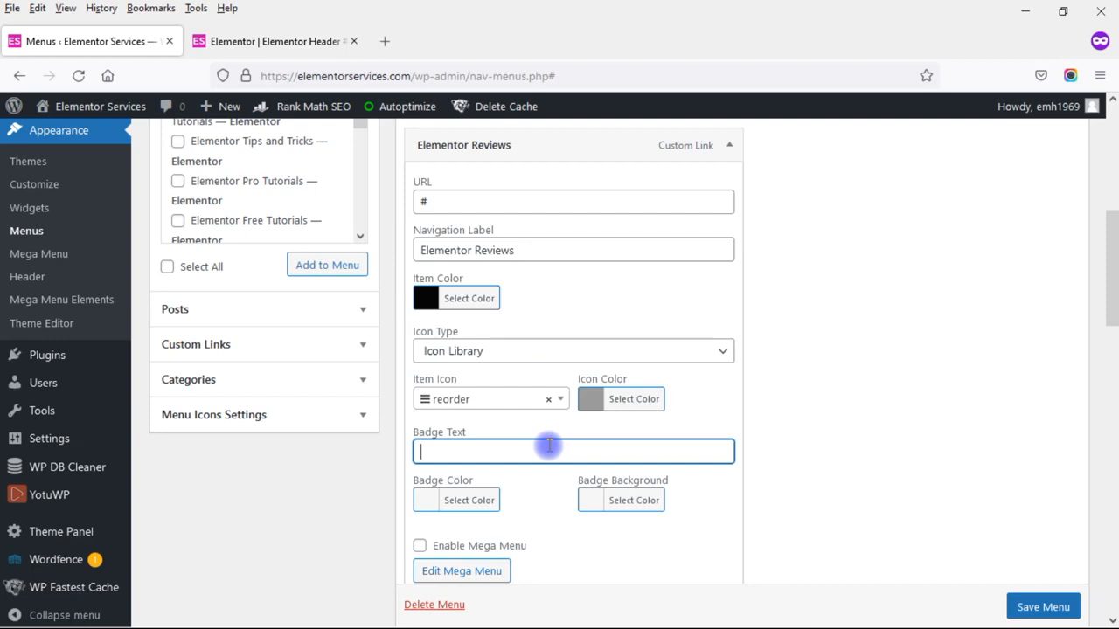
{"action": "type", "text": "New"}
{"action": "left_click", "coordinate": [472, 501]}
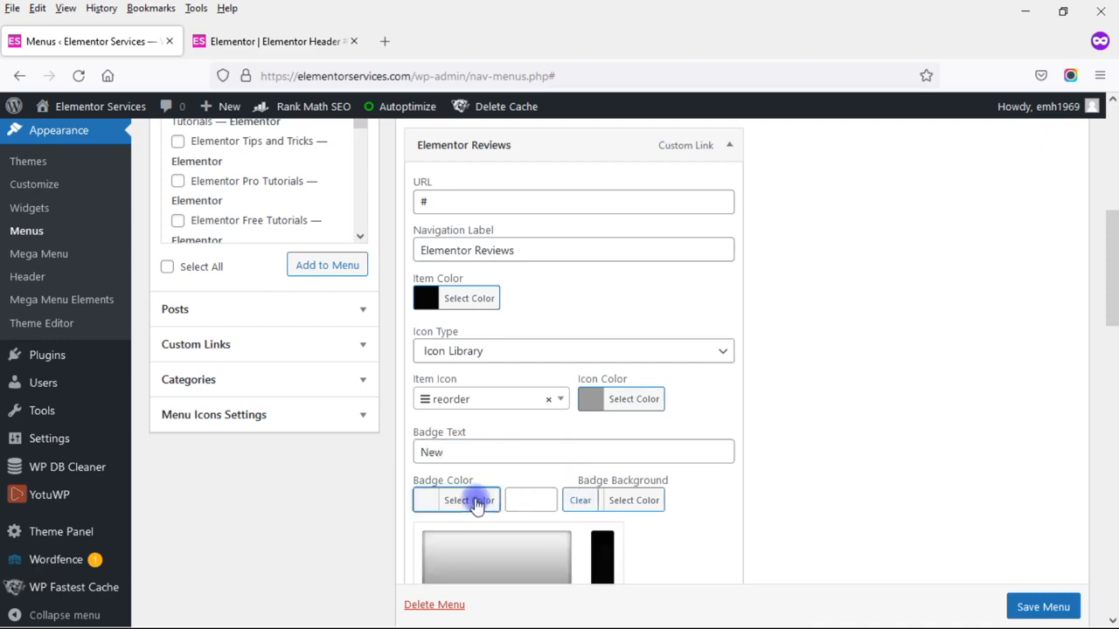
{"action": "left_click_drag", "start_coordinate": [1112, 265], "coordinate": [1113, 303]}
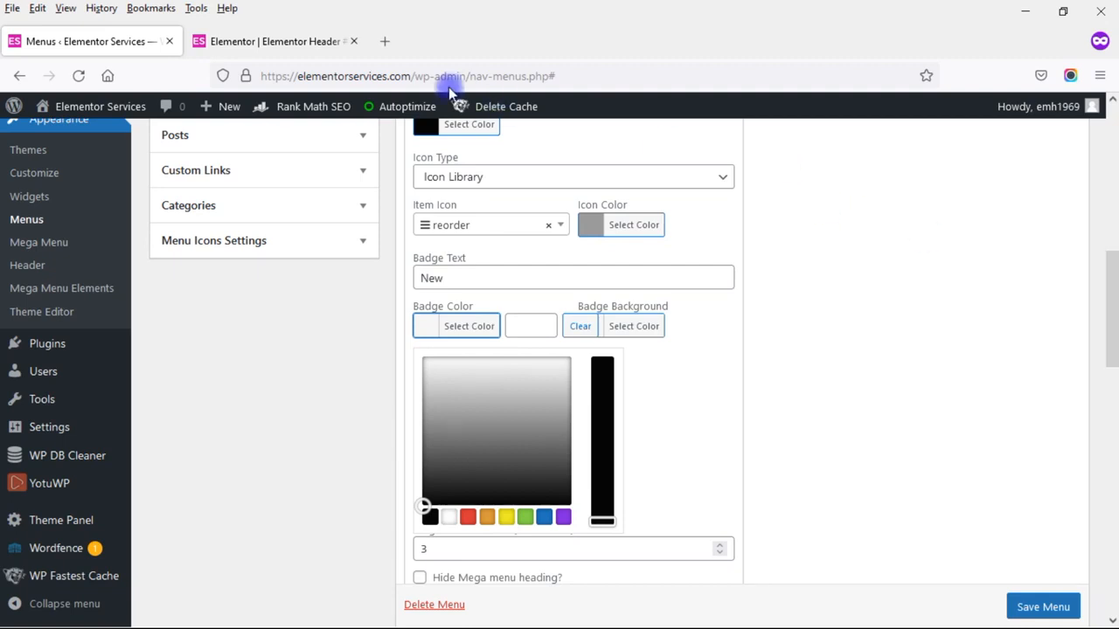
{"action": "left_click", "coordinate": [466, 517]}
{"action": "left_click", "coordinate": [786, 386]}
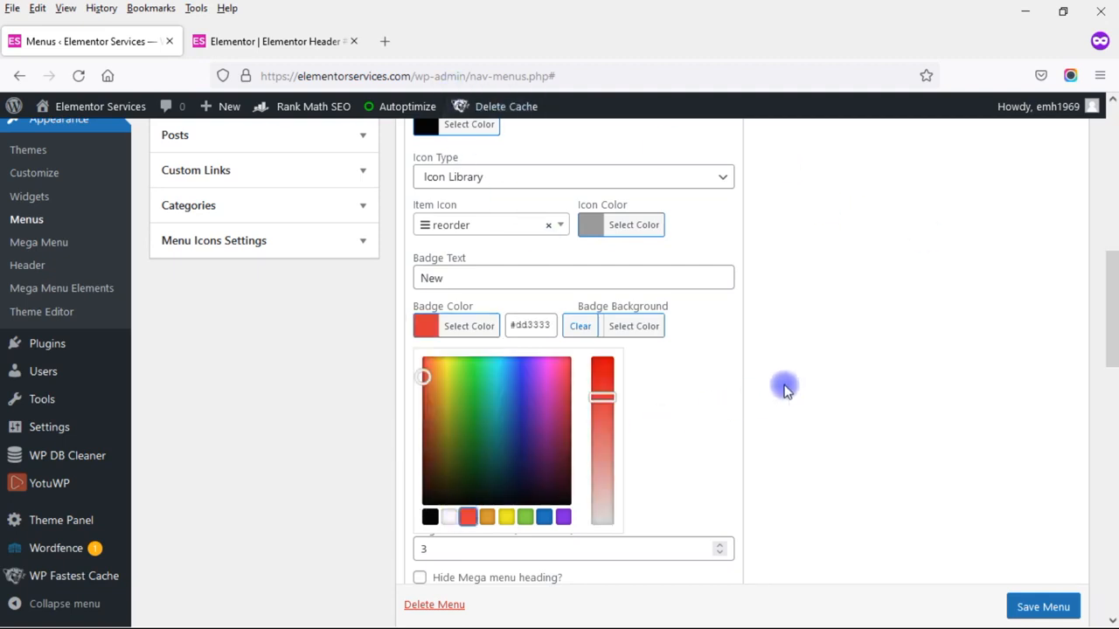
Step: Set the Elementor Reviews item's badge background to white #ffffff and save the menu
{"action": "left_click", "coordinate": [651, 329]}
{"action": "left_click", "coordinate": [612, 517]}
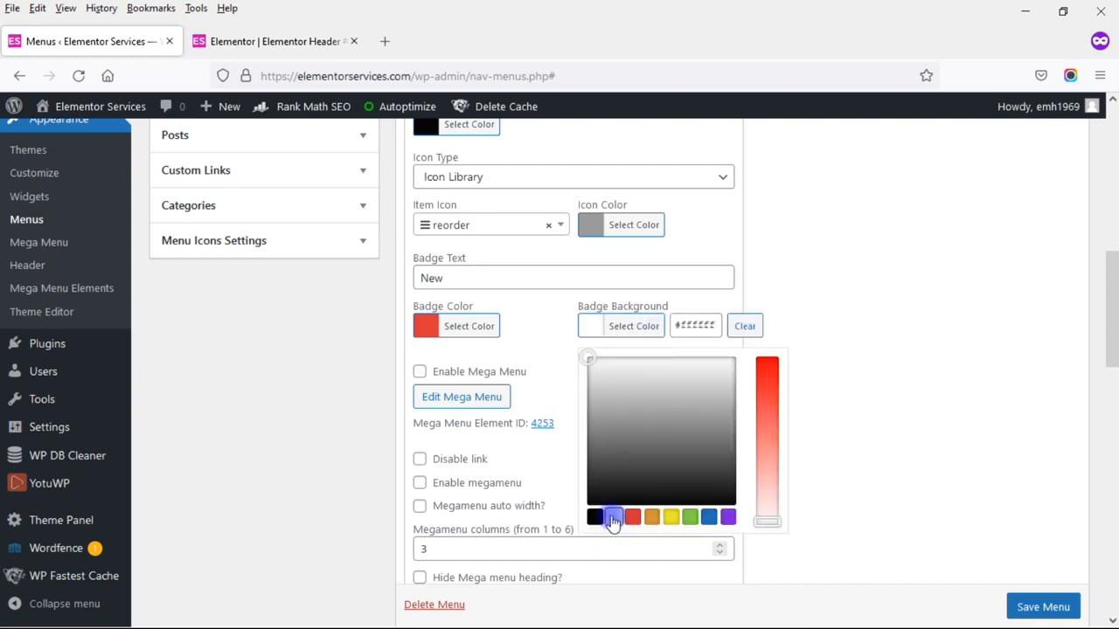
{"action": "scroll", "coordinate": [925, 407], "scroll_direction": "down", "scroll_amount": 5}
{"action": "left_click", "coordinate": [1021, 607]}
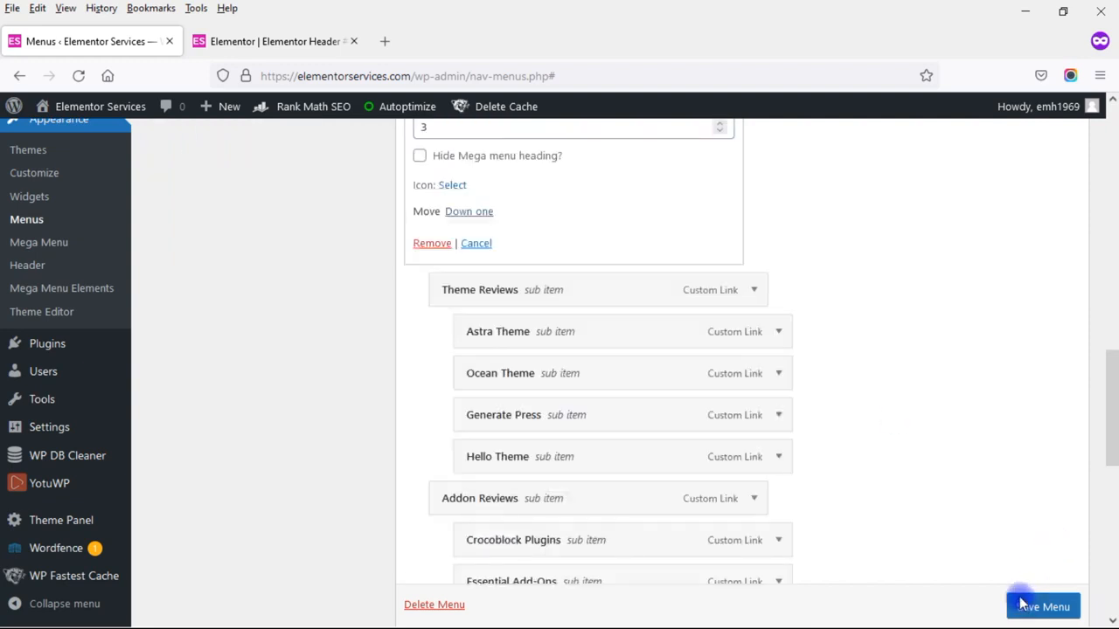
Step: Examine the updated Elementor Reviews item and its submenu in the Elementor header preview
{"action": "scroll", "coordinate": [1024, 605], "scroll_direction": "down", "scroll_amount": 1}
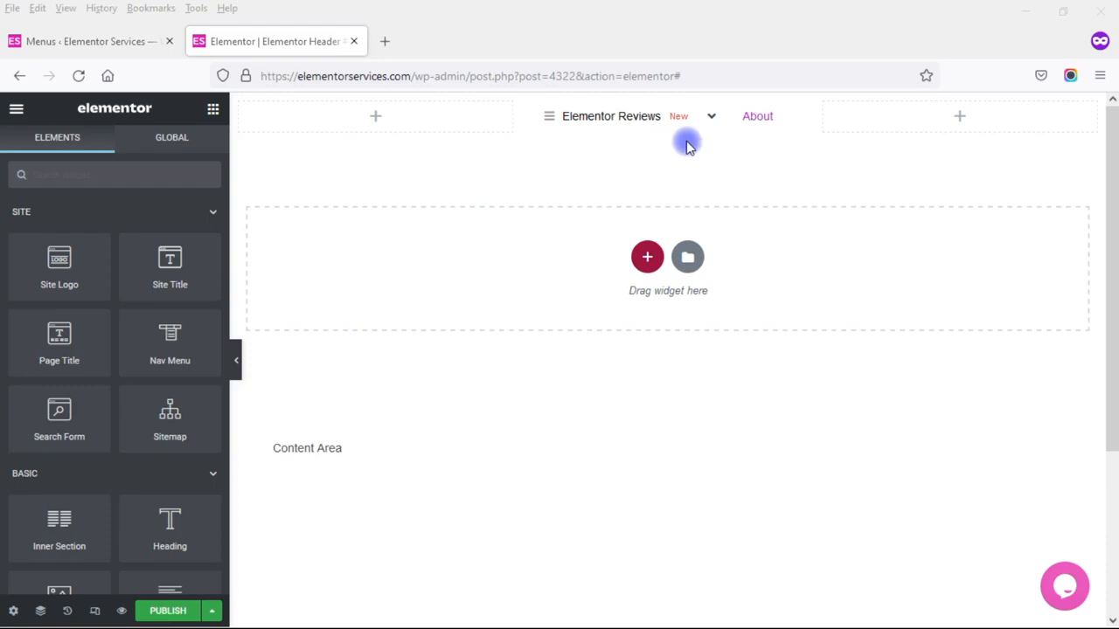
{"action": "mouse_move", "coordinate": [709, 125]}
{"action": "mouse_move", "coordinate": [627, 154]}
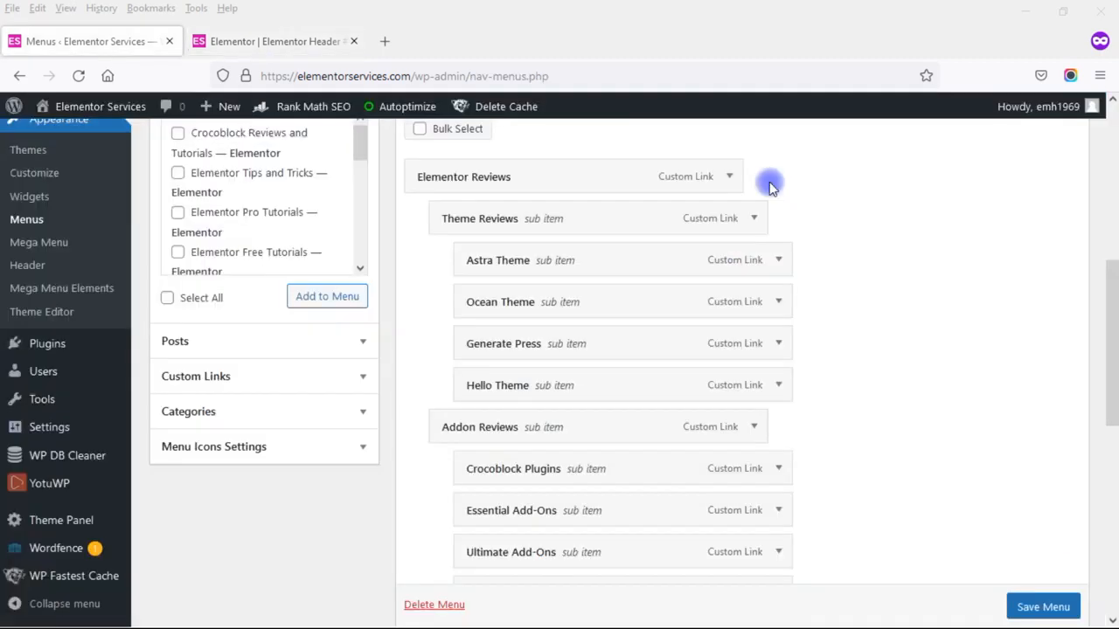
Step: Examine the menu item settings of Elementor Reviews, Theme Reviews and Ocean Theme on the WordPress Menus page
{"action": "left_click", "coordinate": [726, 177]}
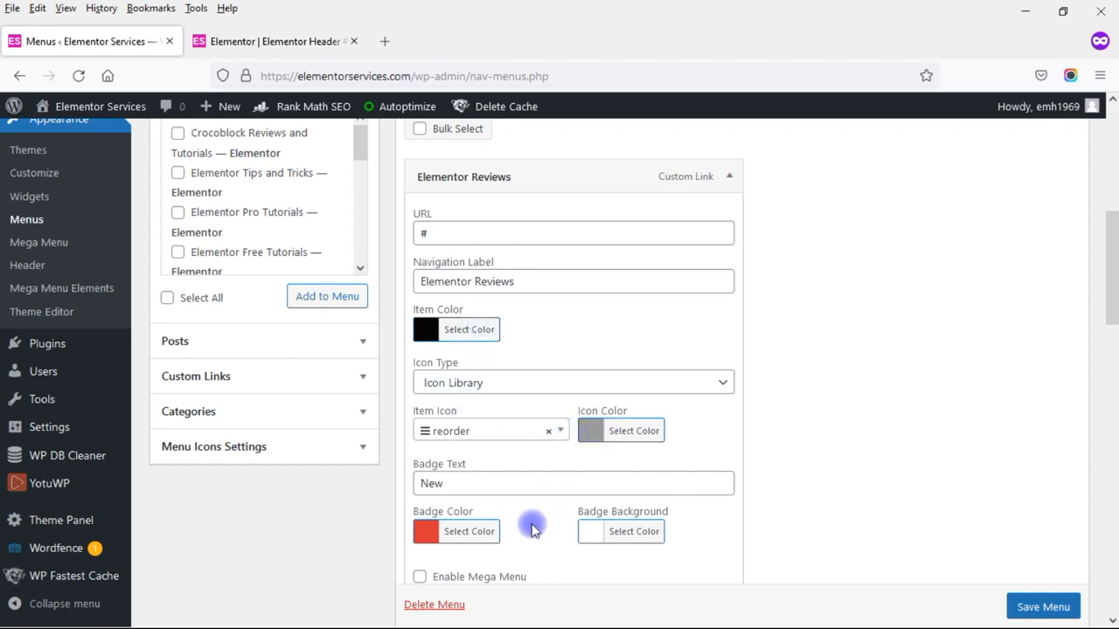
{"action": "left_click", "coordinate": [728, 178]}
{"action": "left_click", "coordinate": [757, 219]}
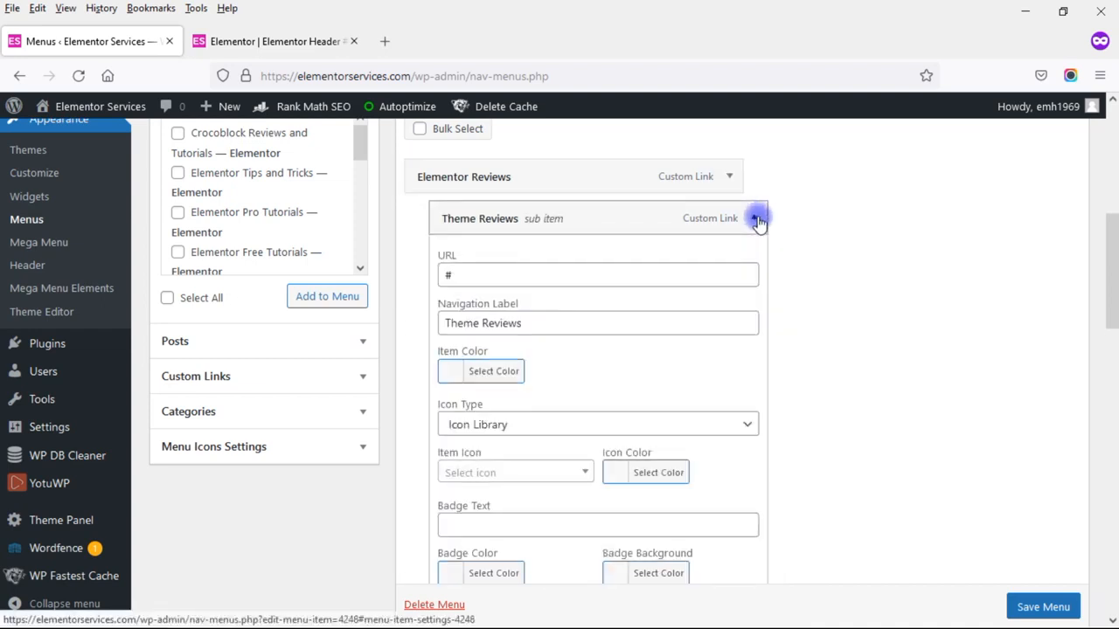
{"action": "left_click", "coordinate": [757, 220]}
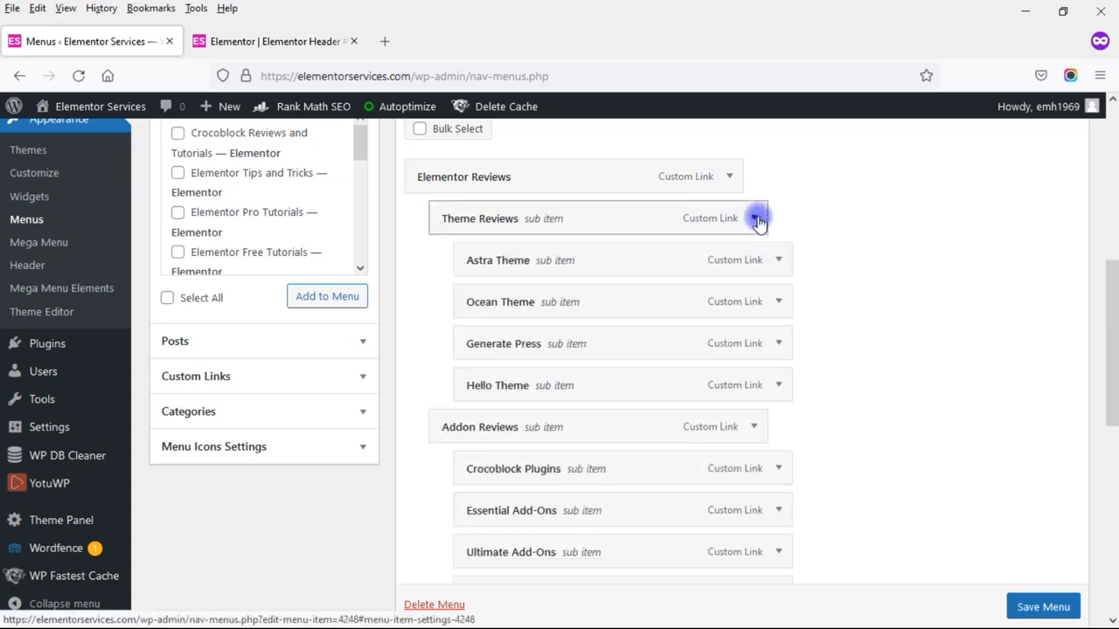
{"action": "left_click", "coordinate": [777, 303]}
{"action": "scroll", "coordinate": [1112, 306], "scroll_direction": "down", "scroll_amount": 2}
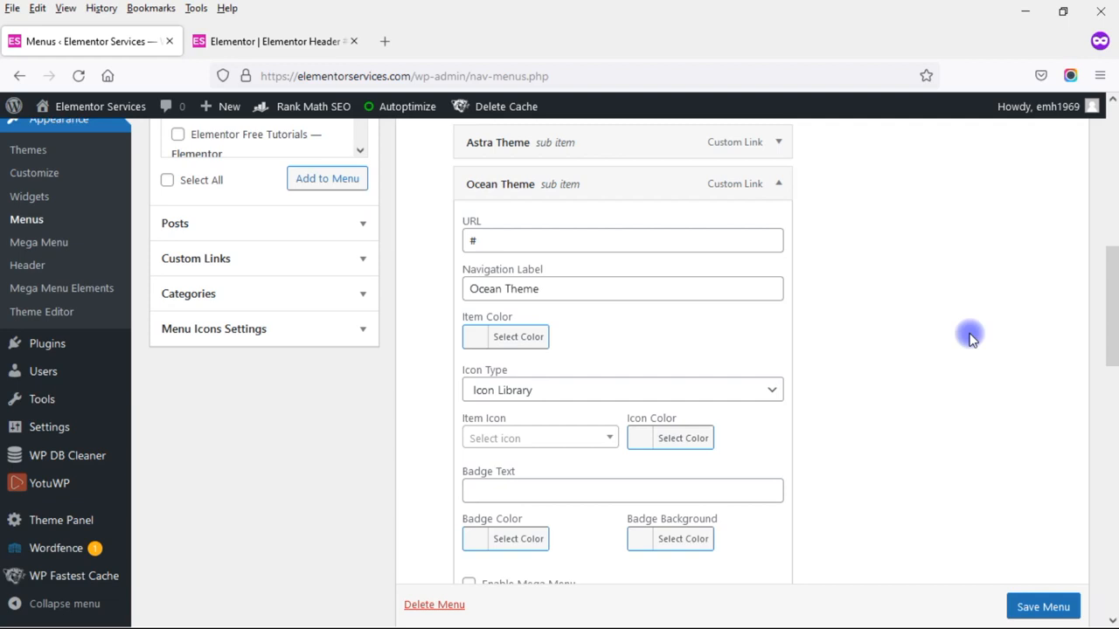
{"action": "scroll", "coordinate": [422, 488], "scroll_direction": "down", "scroll_amount": 6}
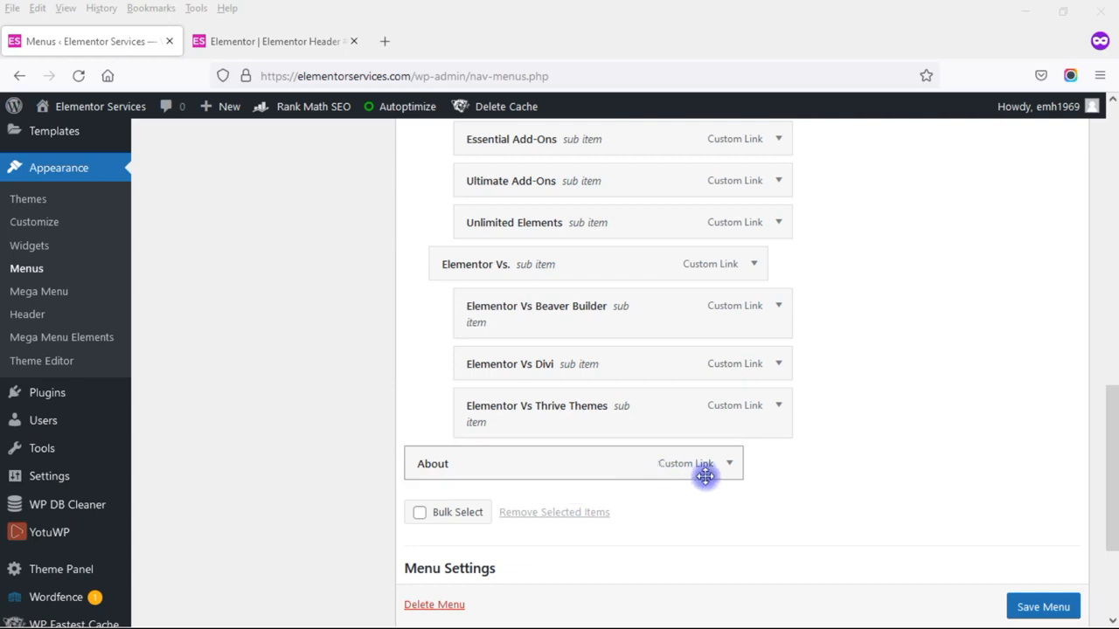
Step: Open the About menu item's settings and set its item color to black #000000
{"action": "left_click", "coordinate": [728, 463]}
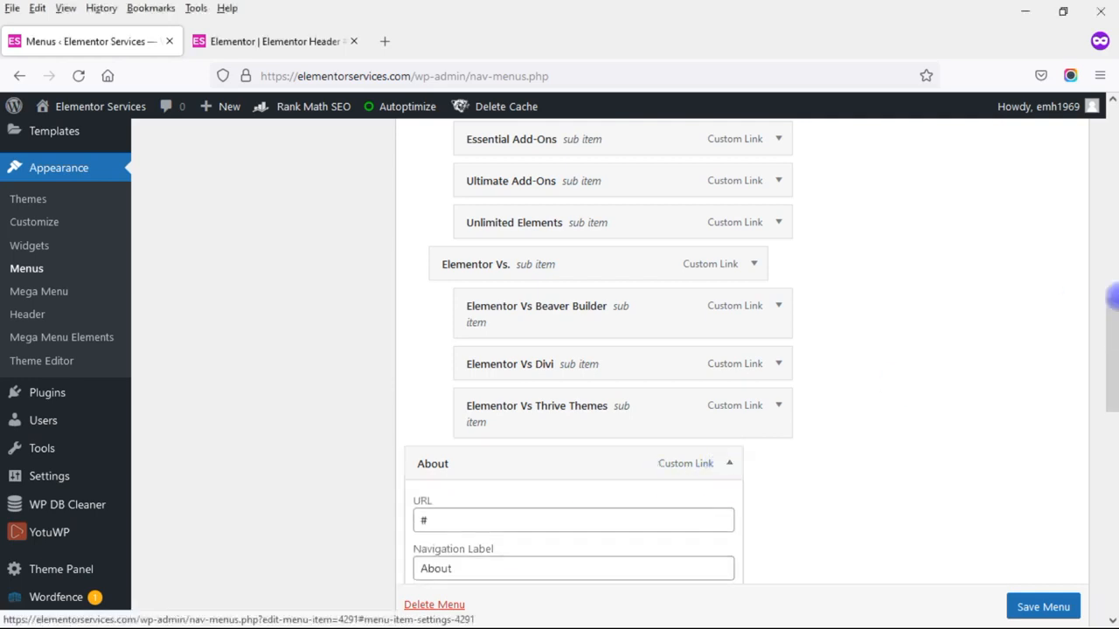
{"action": "scroll", "coordinate": [1113, 361], "scroll_direction": "down", "scroll_amount": 1}
{"action": "scroll", "coordinate": [1113, 361], "scroll_direction": "down", "scroll_amount": 5}
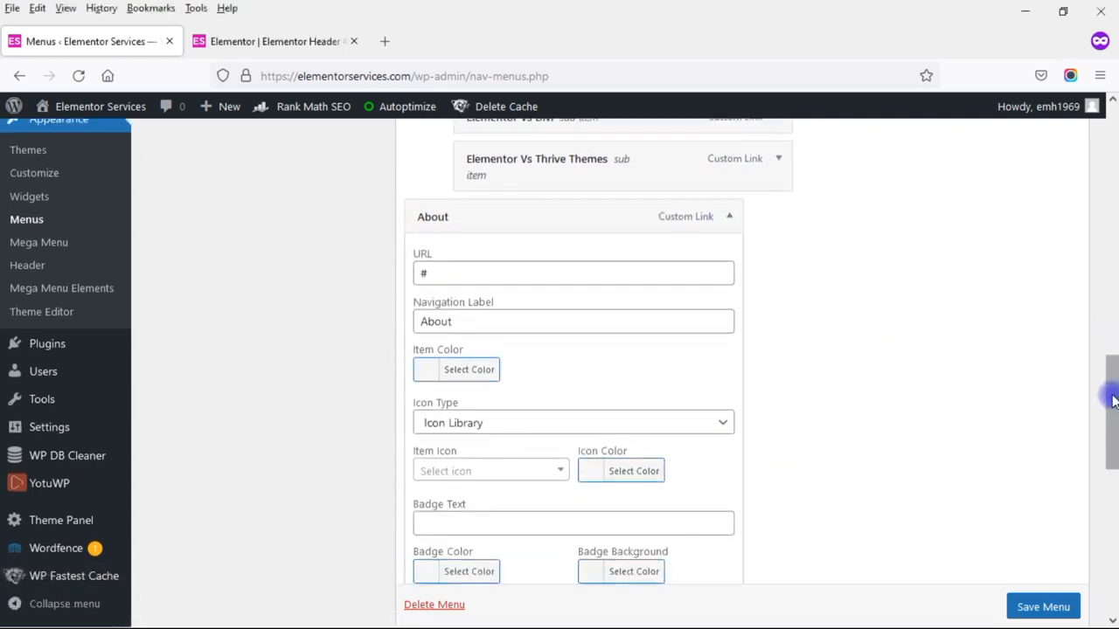
{"action": "left_click", "coordinate": [476, 369]}
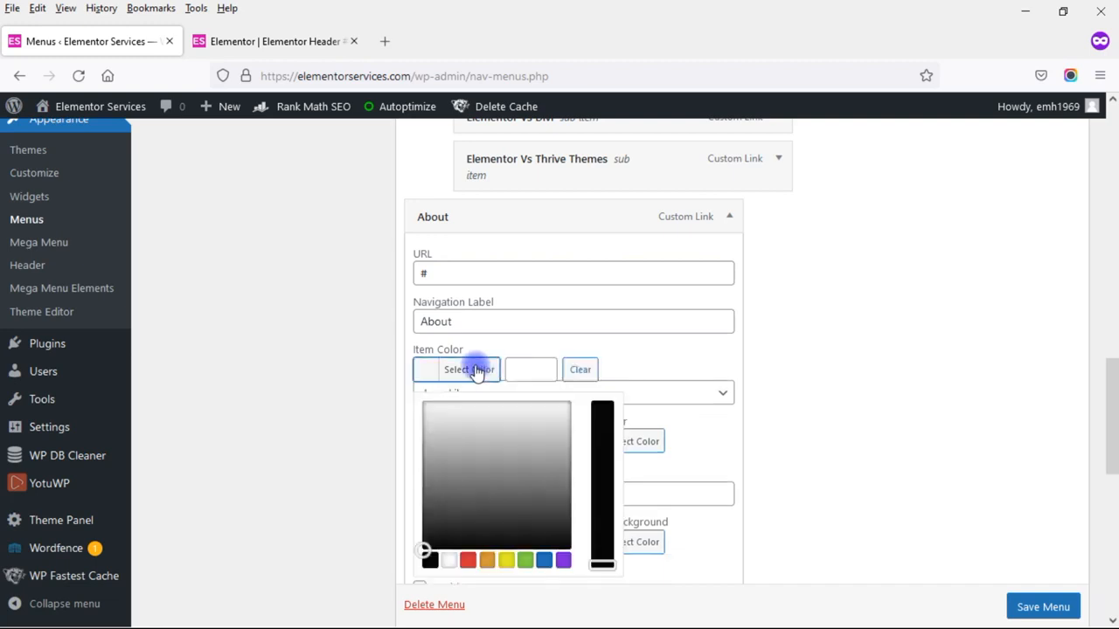
{"action": "left_click", "coordinate": [431, 561]}
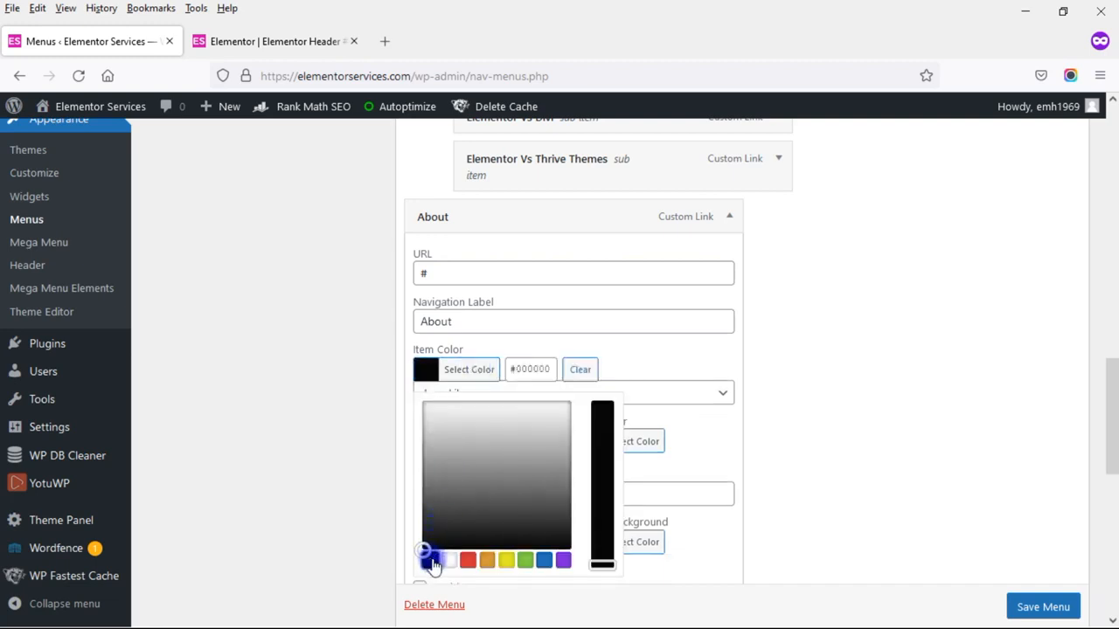
{"action": "left_click", "coordinate": [870, 406]}
Step: Give the About menu item the hotel icon from the Icon Library and set its icon color to medium gray
{"action": "scroll", "coordinate": [1112, 450], "scroll_direction": "down", "scroll_amount": 2}
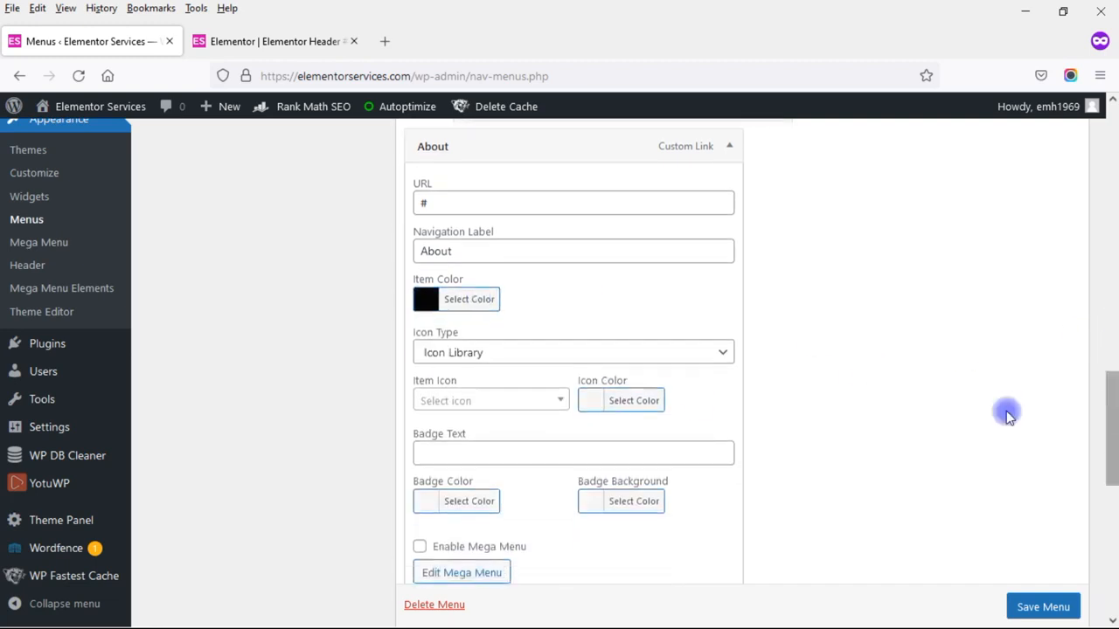
{"action": "left_click", "coordinate": [558, 403]}
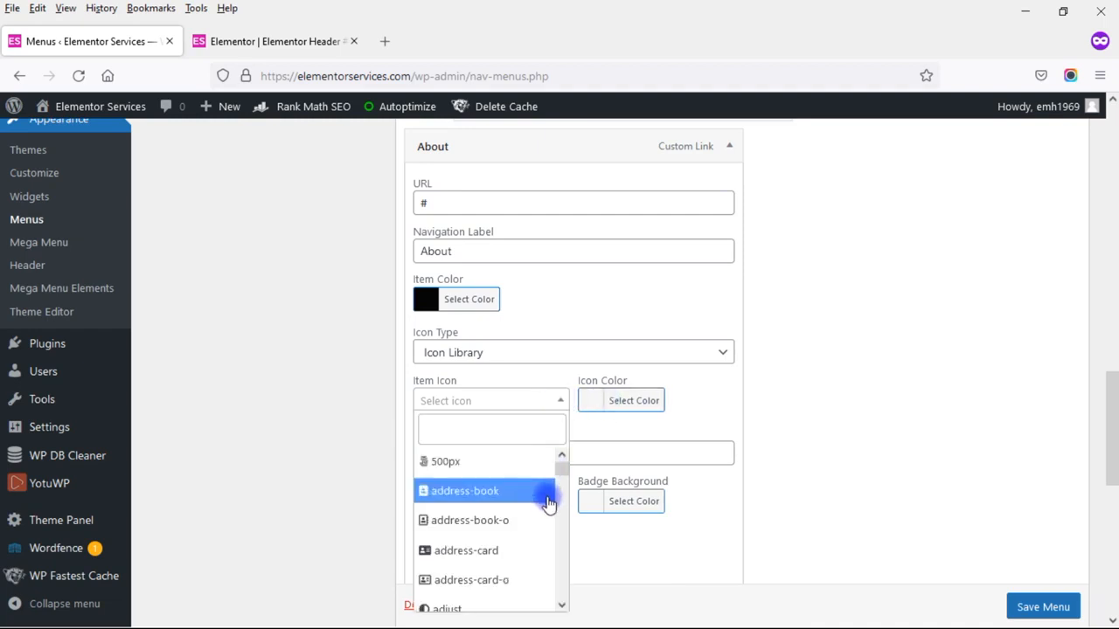
{"action": "left_click_drag", "start_coordinate": [560, 492], "coordinate": [559, 524]}
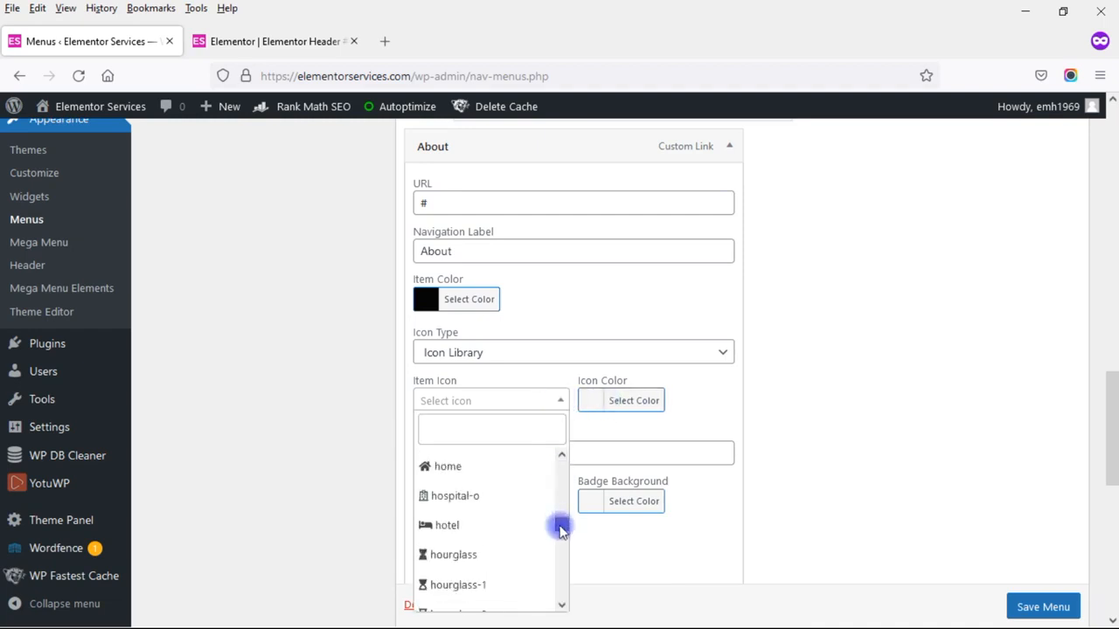
{"action": "left_click", "coordinate": [474, 524]}
{"action": "left_click", "coordinate": [634, 401]}
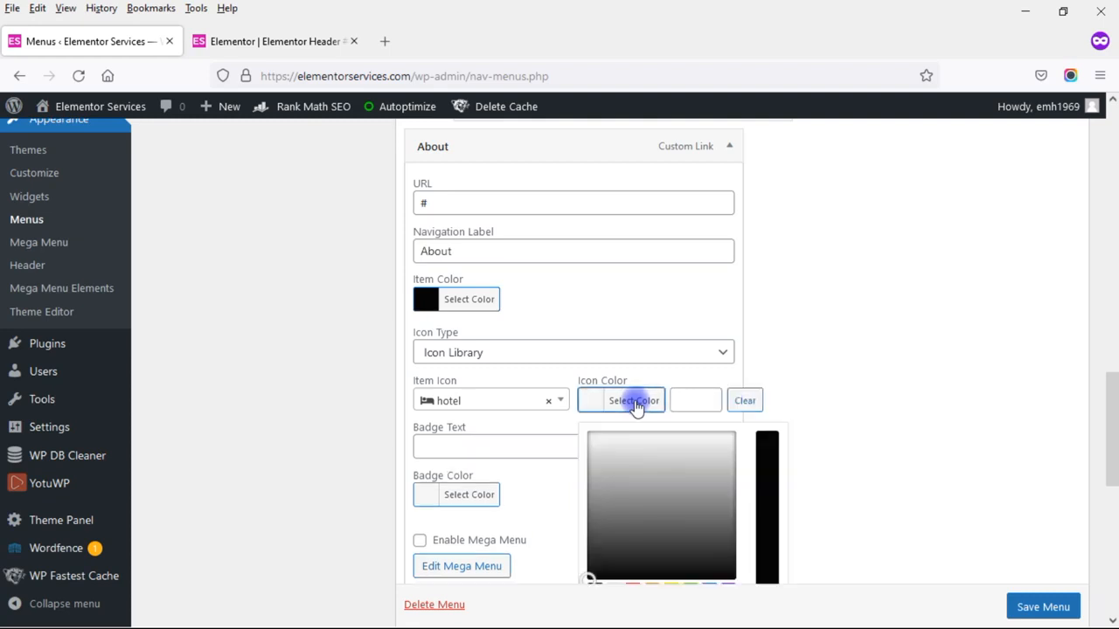
{"action": "left_click_drag", "start_coordinate": [589, 577], "coordinate": [591, 494]}
{"action": "left_click", "coordinate": [834, 440]}
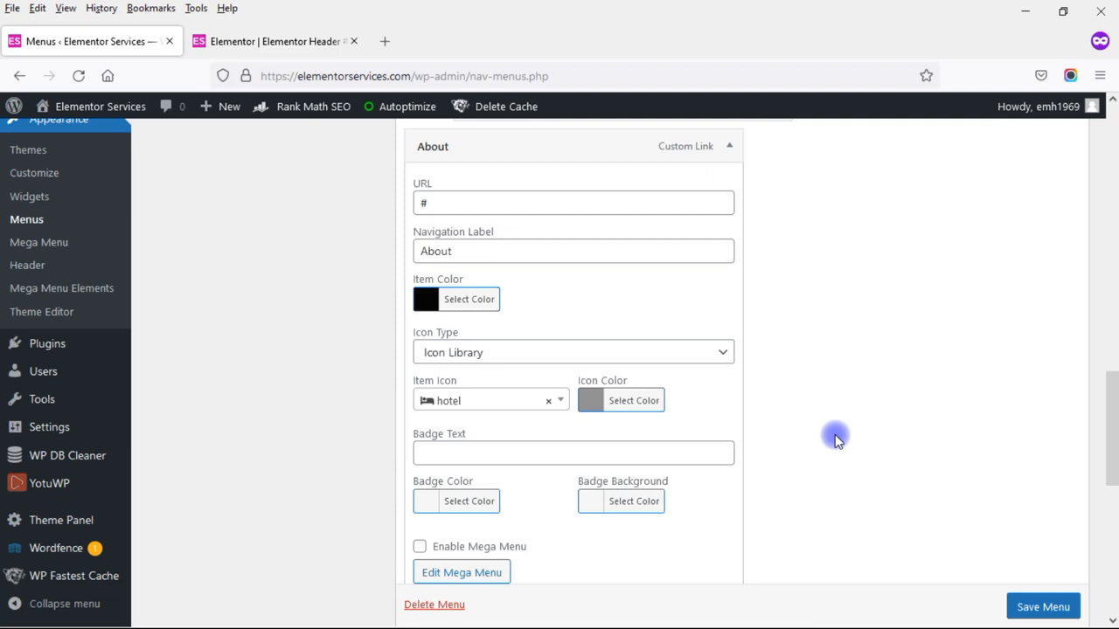
Step: Enable the Stratum mega menu option for the About menu item
{"action": "left_click_drag", "start_coordinate": [1108, 399], "coordinate": [1112, 429]}
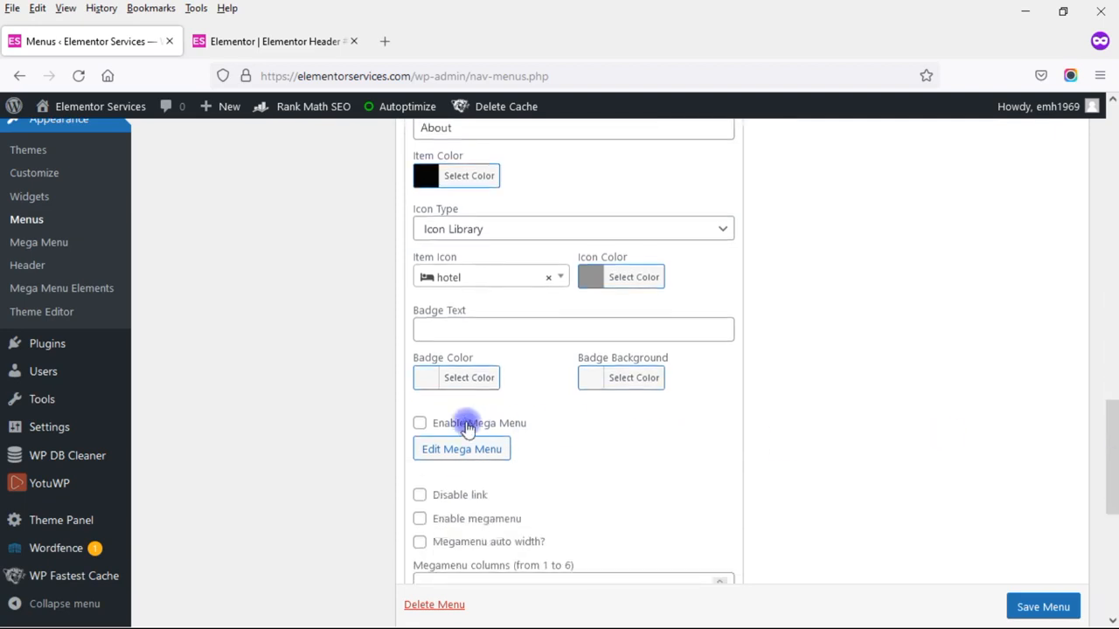
{"action": "left_click", "coordinate": [419, 425]}
{"action": "left_click_drag", "start_coordinate": [1113, 475], "coordinate": [1112, 346]}
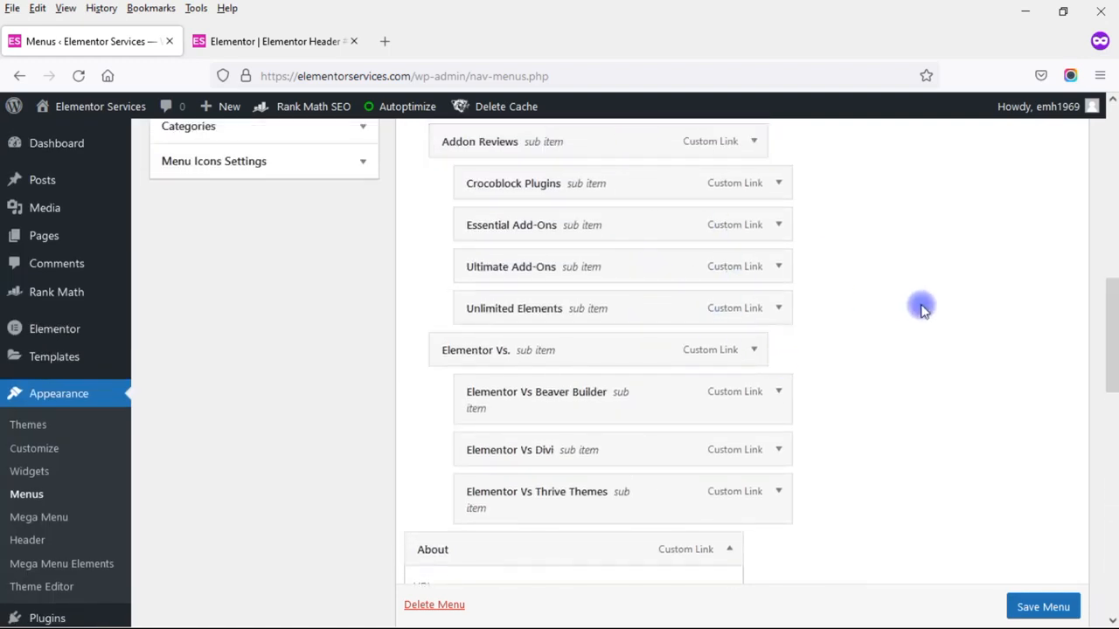
{"action": "left_click_drag", "start_coordinate": [1113, 317], "coordinate": [1114, 447]}
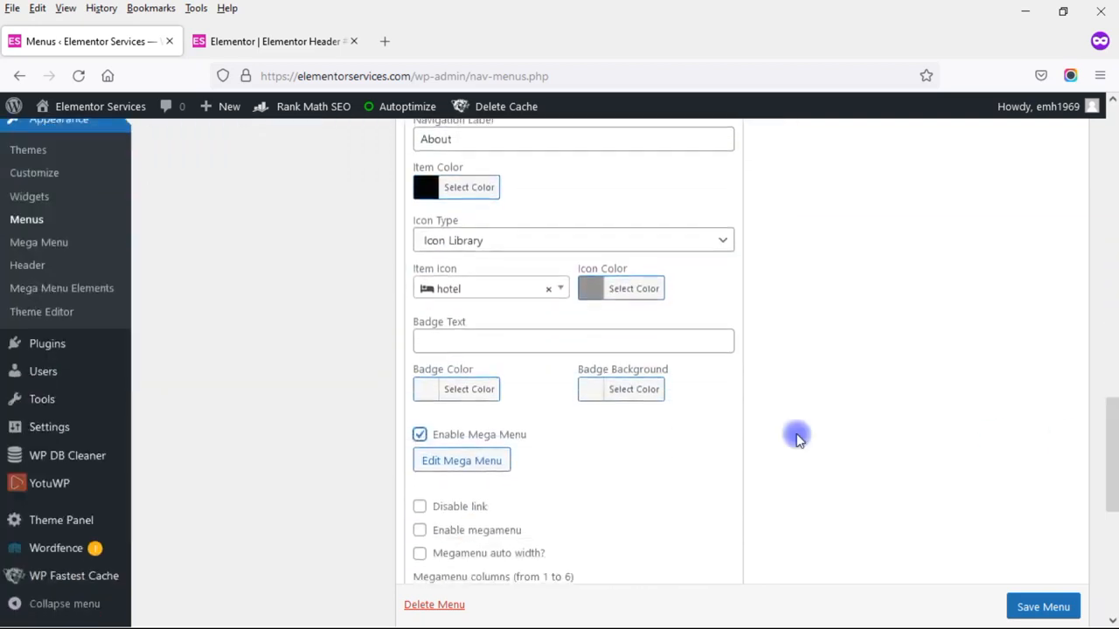
Step: Open the About item's mega menu content for editing and add a section with two equal columns
{"action": "left_click", "coordinate": [487, 462]}
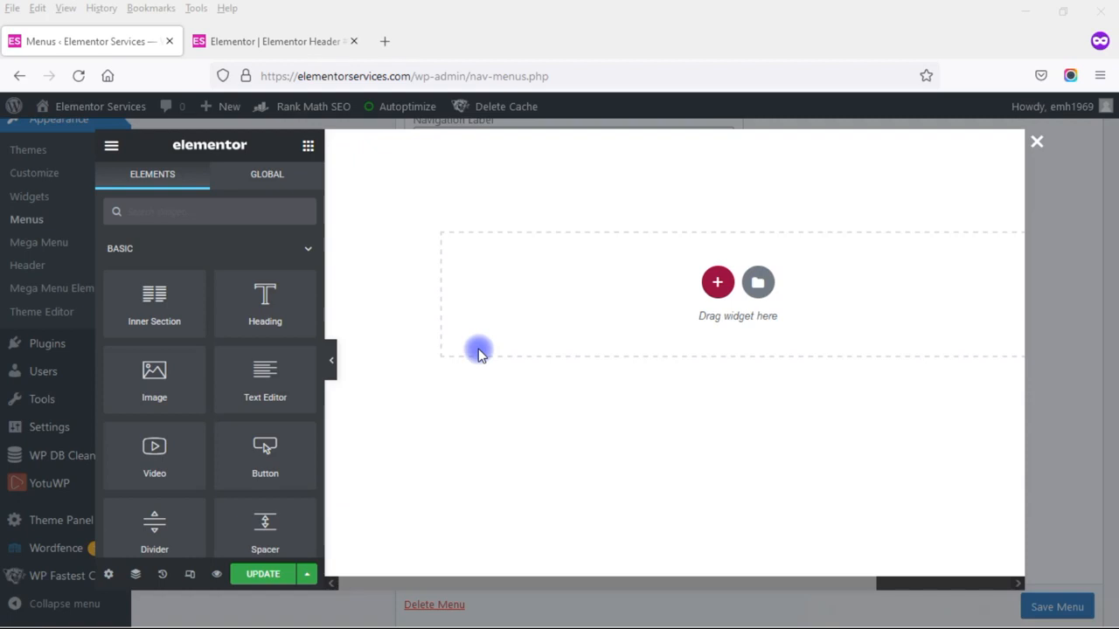
{"action": "left_click", "coordinate": [717, 282]}
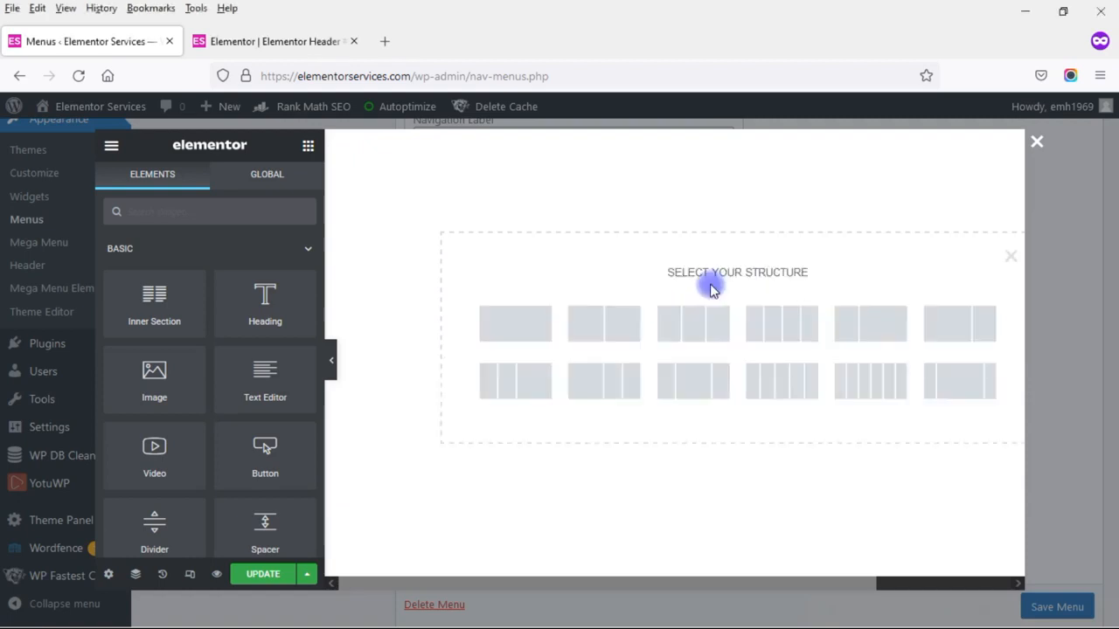
{"action": "left_click", "coordinate": [599, 327]}
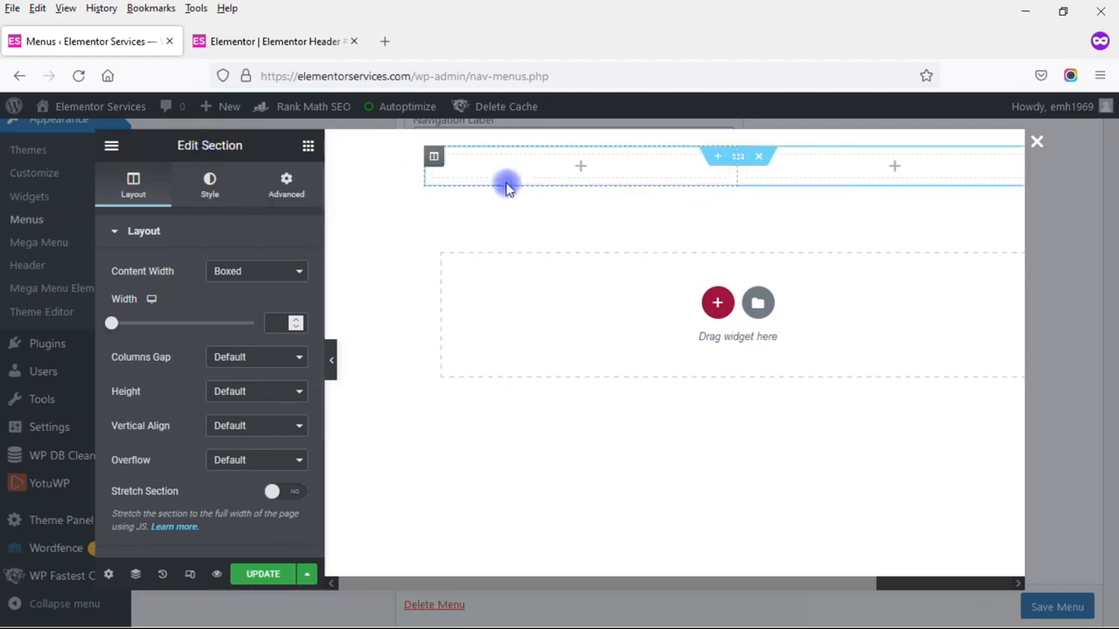
{"action": "left_click", "coordinate": [435, 157]}
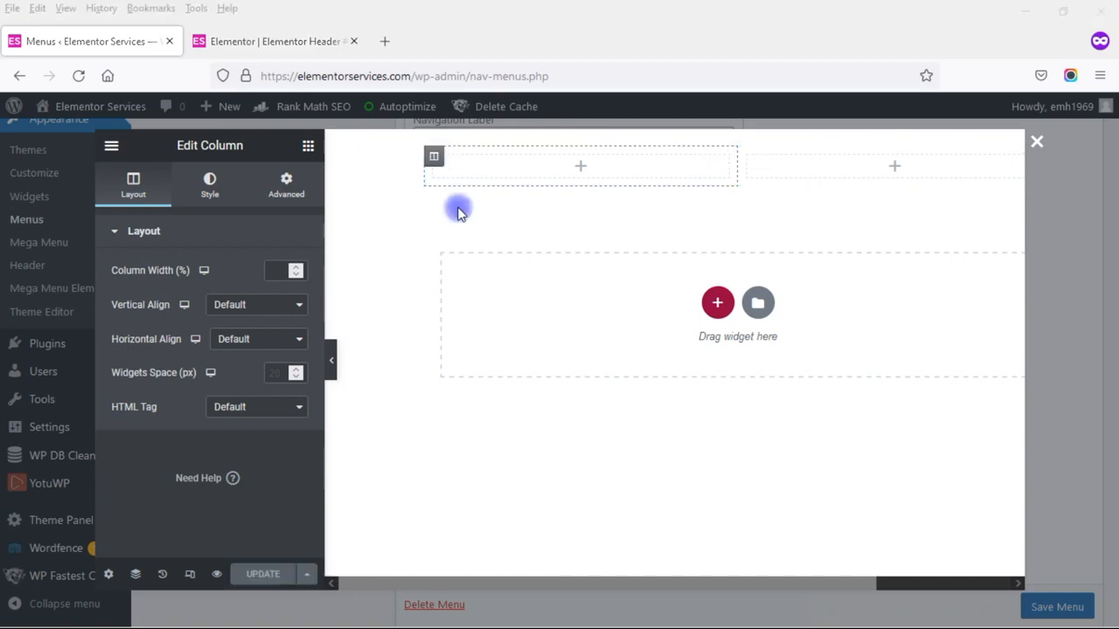
Step: Add a Heading widget to each of the section's two columns
{"action": "left_click", "coordinate": [307, 146]}
{"action": "left_click_drag", "start_coordinate": [252, 297], "coordinate": [567, 165]}
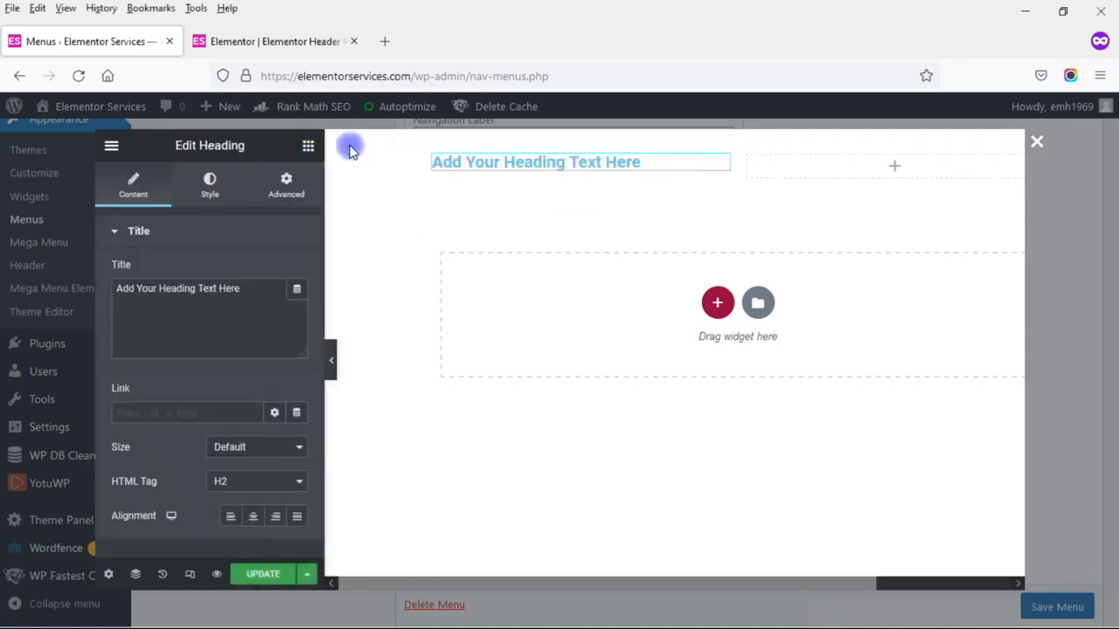
{"action": "left_click", "coordinate": [307, 146]}
{"action": "left_click_drag", "start_coordinate": [273, 299], "coordinate": [895, 163]}
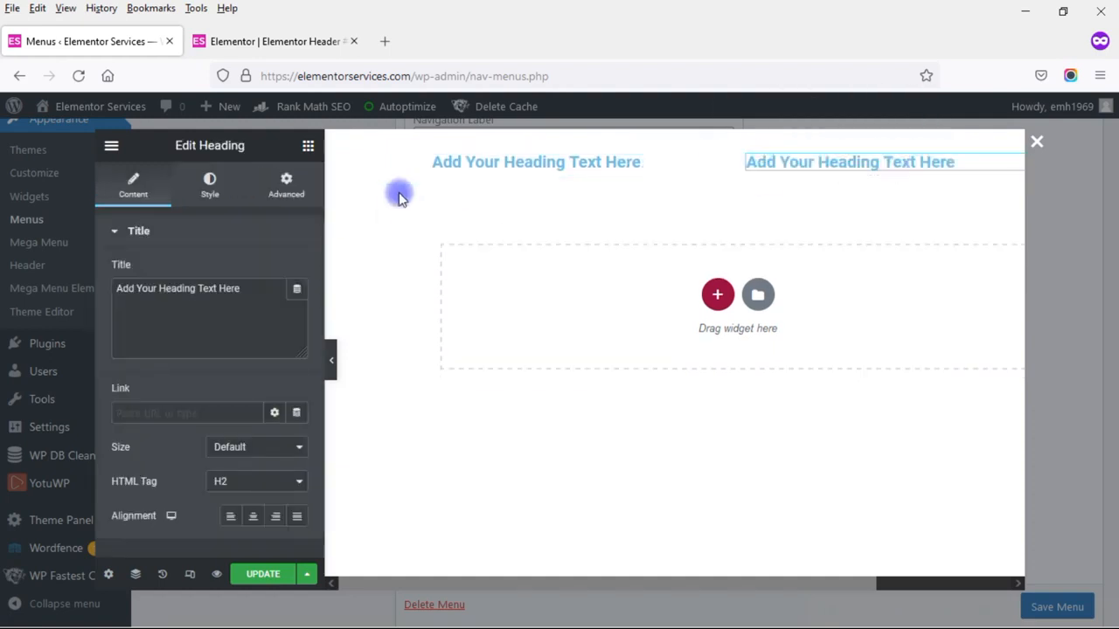
Step: Place an Image widget below the first column's heading and a Text Editor widget below the second column's heading
{"action": "left_click", "coordinate": [308, 146]}
{"action": "left_click_drag", "start_coordinate": [154, 369], "coordinate": [510, 169]}
{"action": "left_click", "coordinate": [309, 147]}
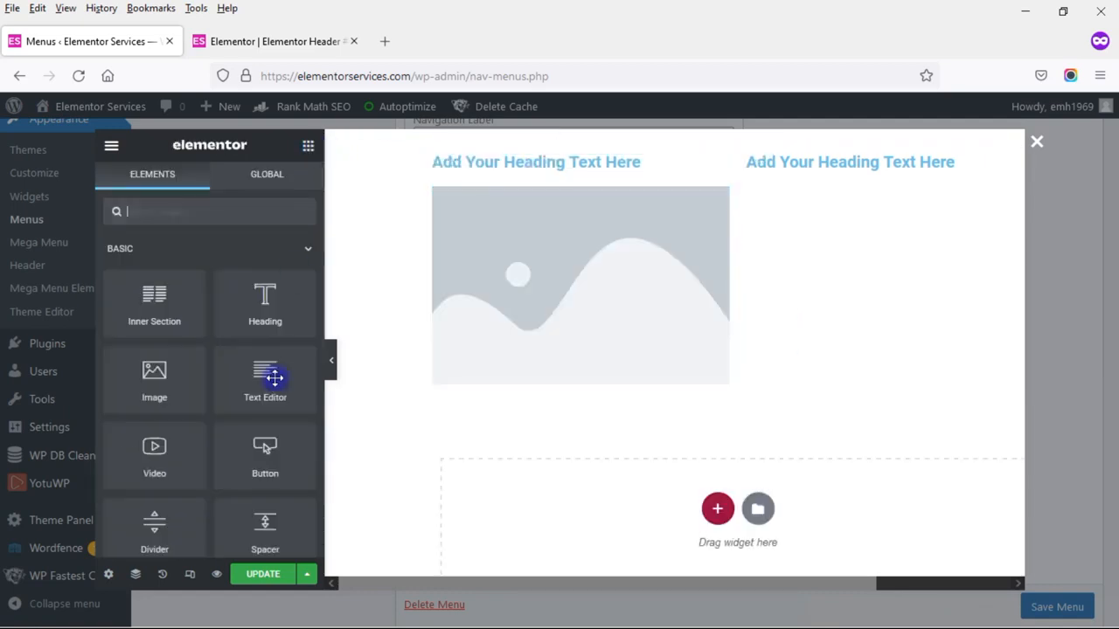
{"action": "left_click_drag", "start_coordinate": [265, 376], "coordinate": [834, 164]}
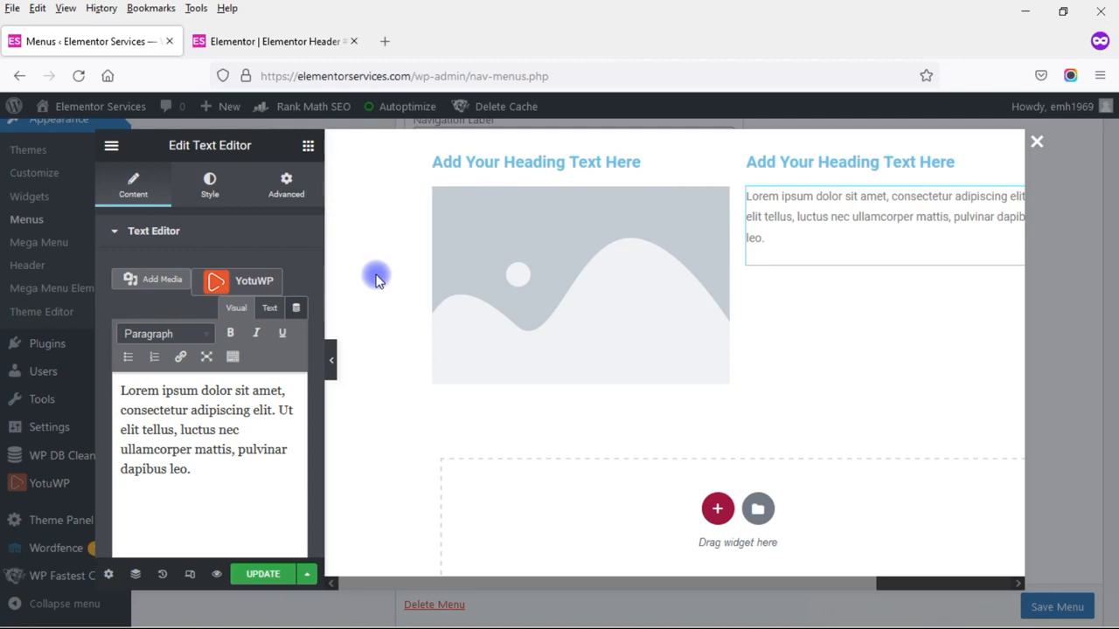
Step: Center the first column's heading and set its text color to #4C6A76
{"action": "left_click", "coordinate": [681, 166]}
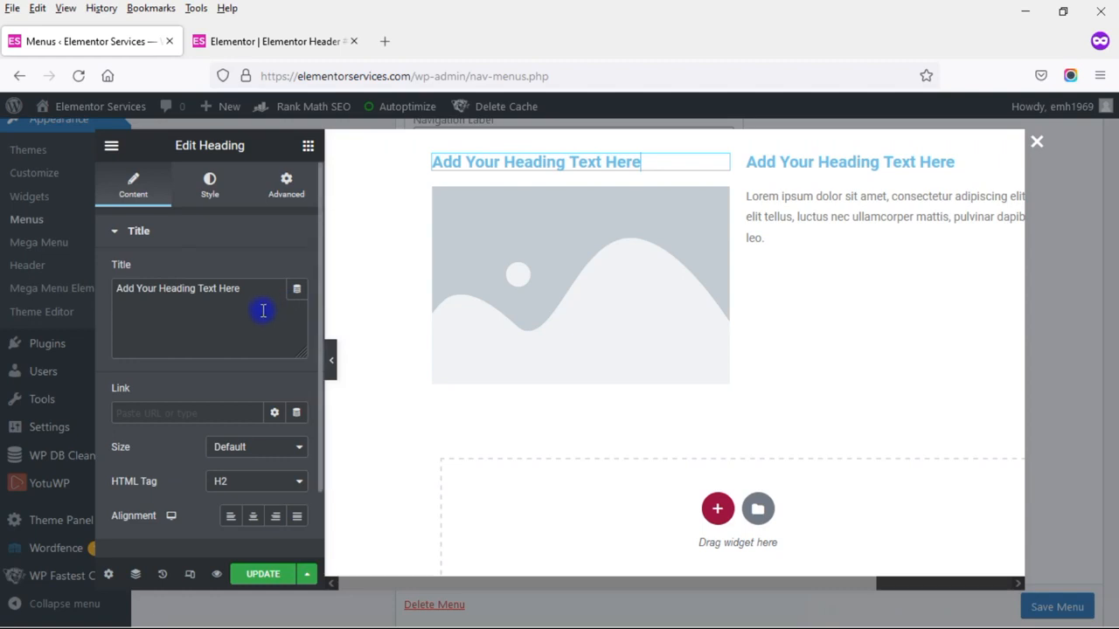
{"action": "left_click", "coordinate": [253, 517]}
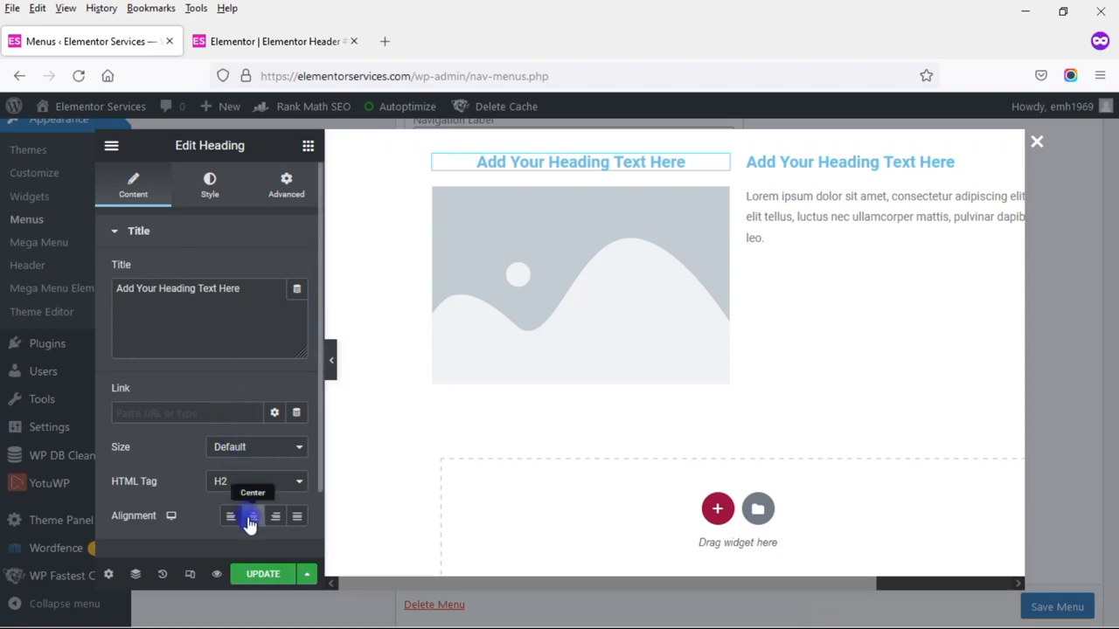
{"action": "left_click", "coordinate": [210, 182]}
{"action": "left_click", "coordinate": [296, 271]}
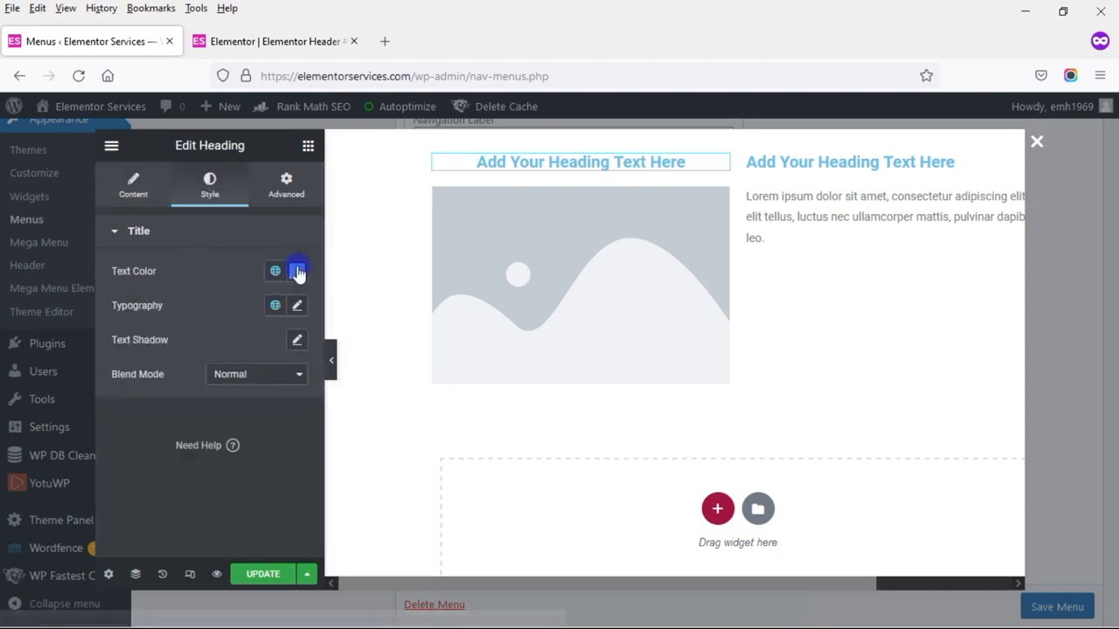
{"action": "left_click", "coordinate": [280, 403]}
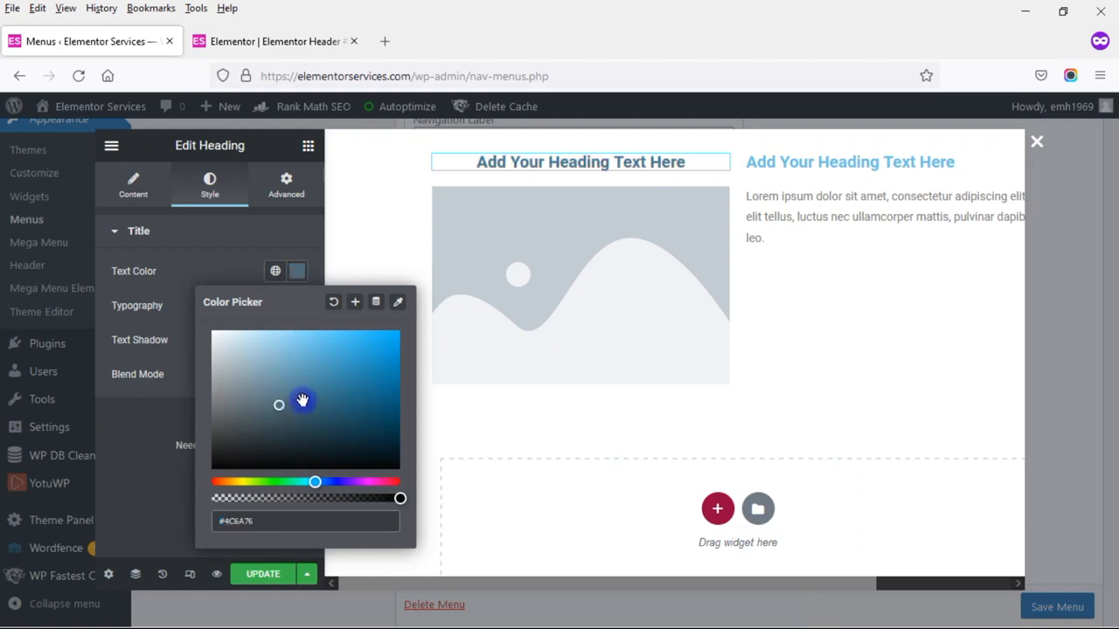
{"action": "left_click", "coordinate": [390, 236]}
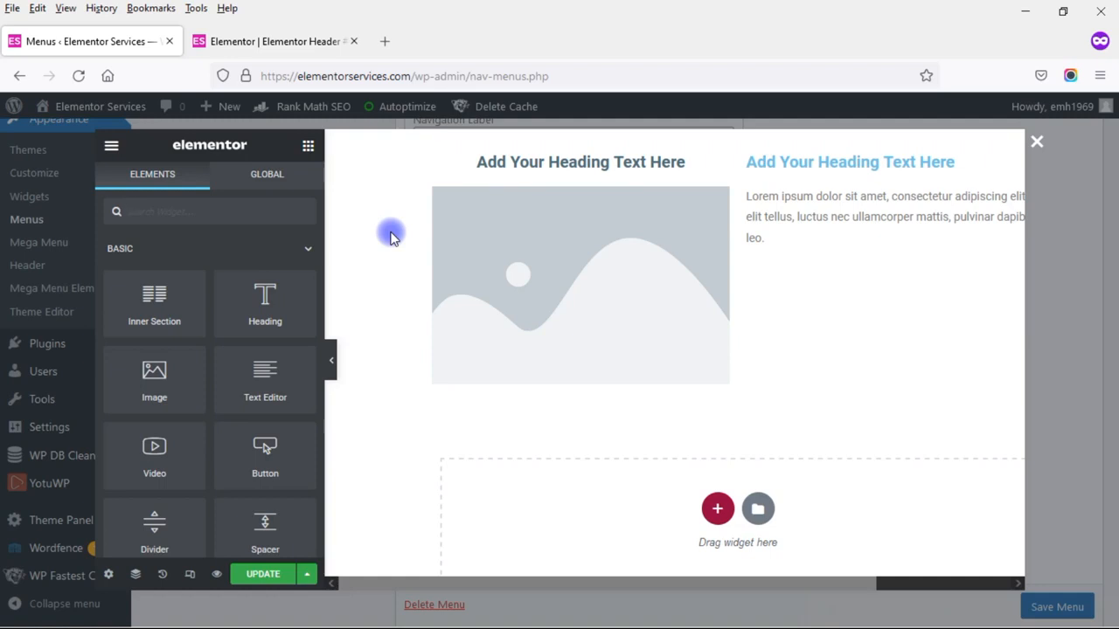
Step: Update the About mega menu content, close its editor and save the Stratum Mega Menu
{"action": "left_click", "coordinate": [260, 574]}
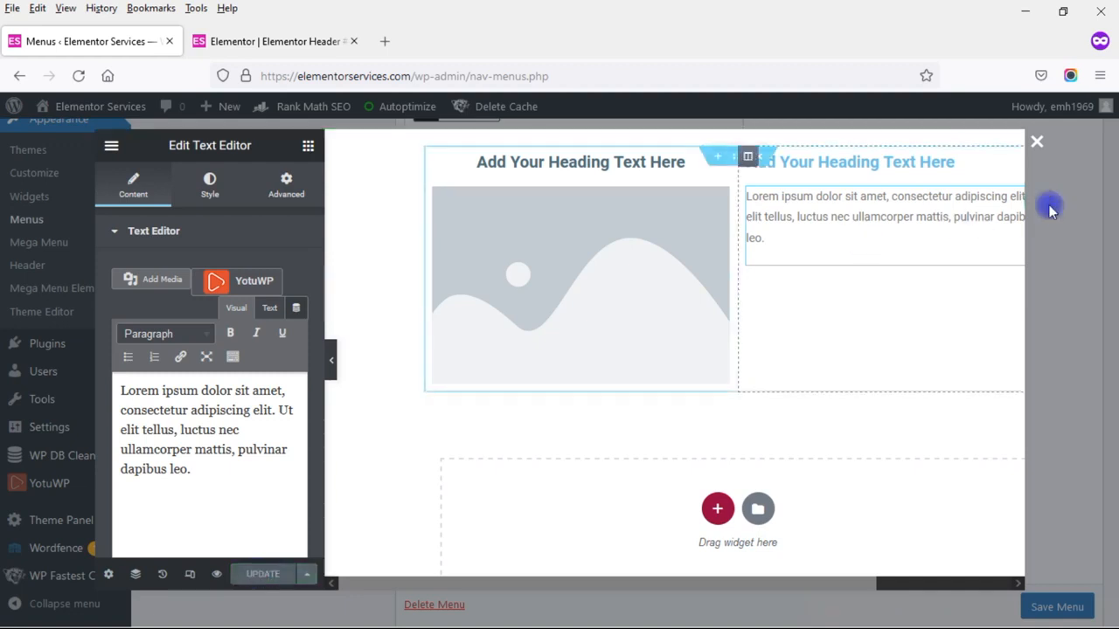
{"action": "left_click", "coordinate": [1038, 147]}
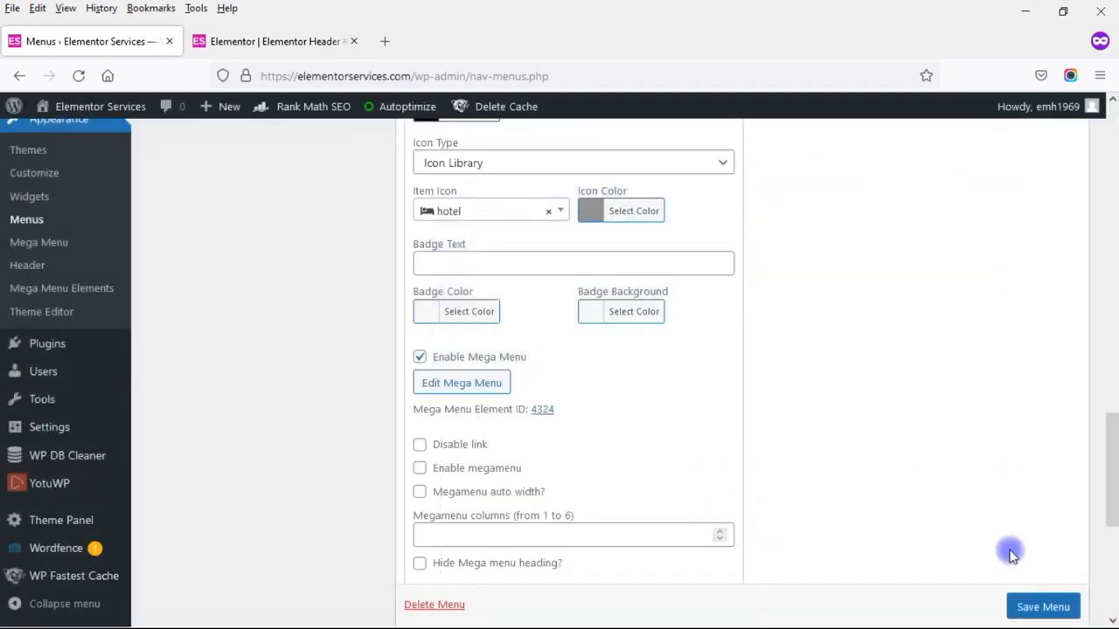
{"action": "left_click", "coordinate": [1019, 600]}
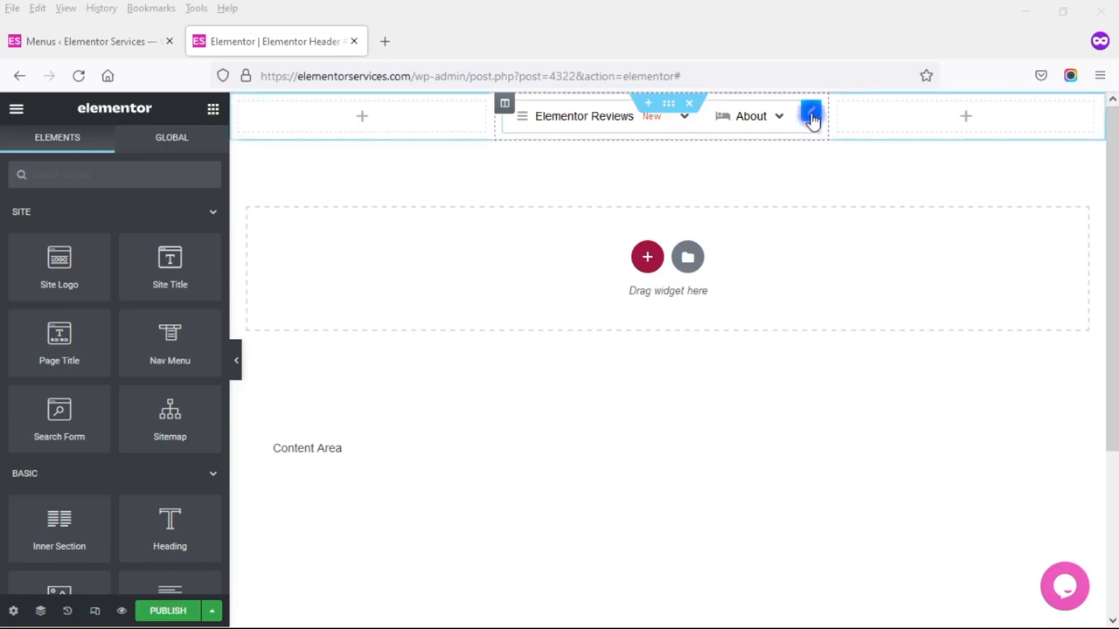
Step: Open the Mega Menu widget's settings in the Elementor header and examine which menus it can use
{"action": "left_click", "coordinate": [811, 114]}
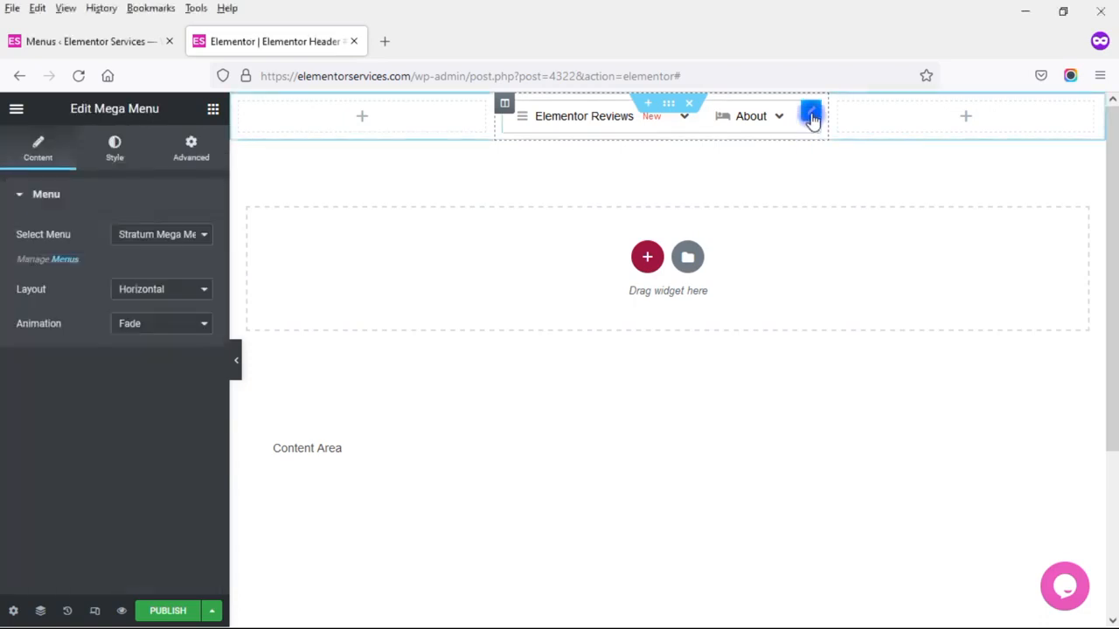
{"action": "left_click", "coordinate": [204, 236]}
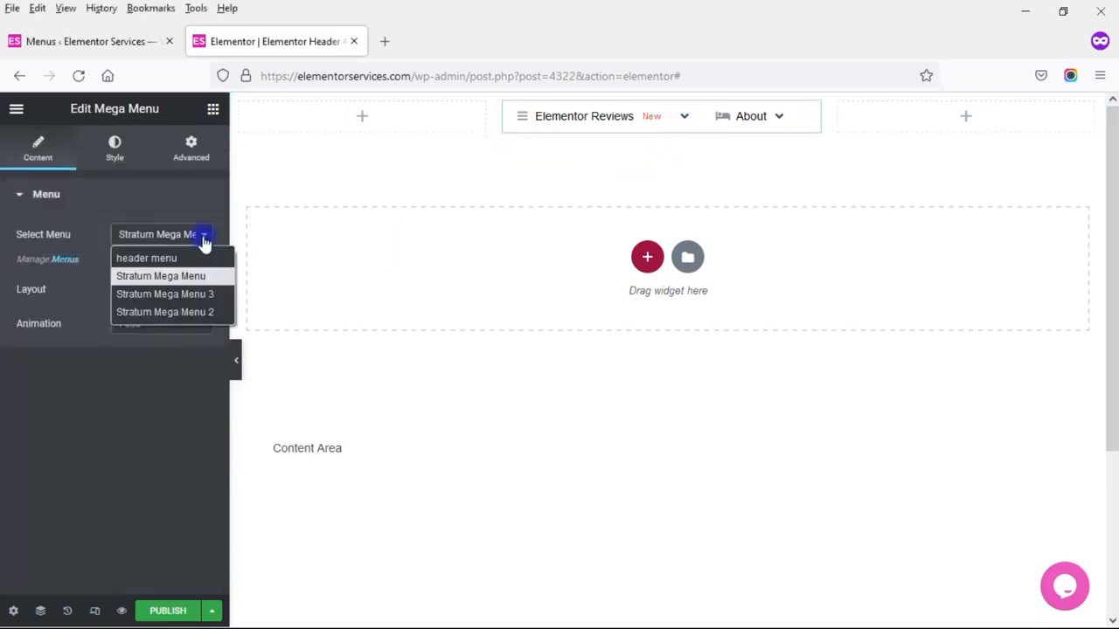
{"action": "left_click", "coordinate": [114, 40]}
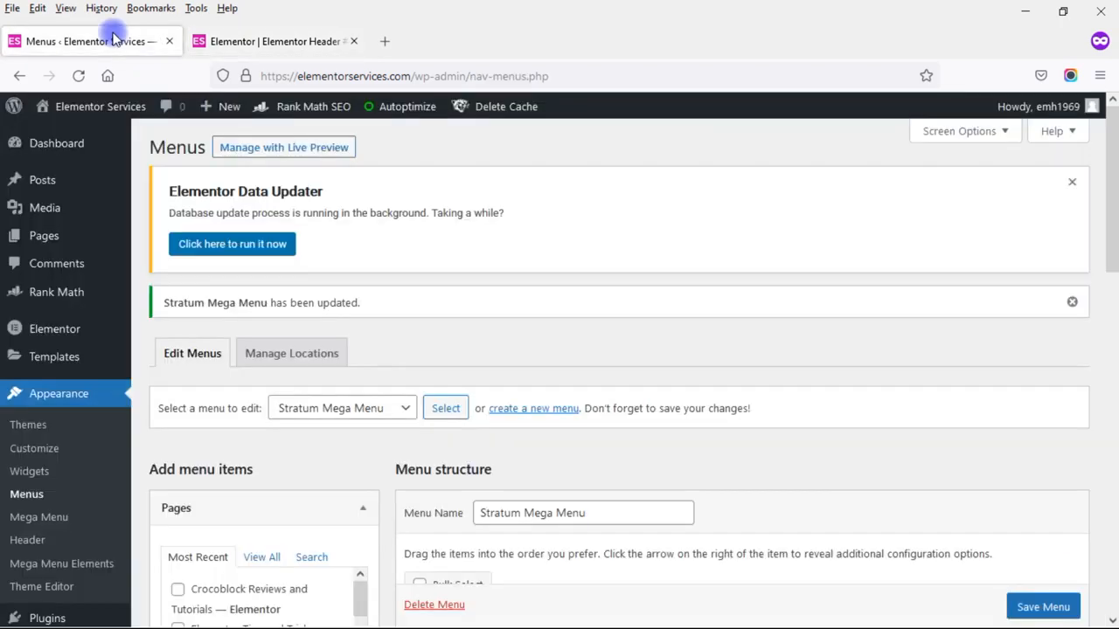
{"action": "left_click", "coordinate": [233, 48]}
{"action": "left_click", "coordinate": [175, 235]}
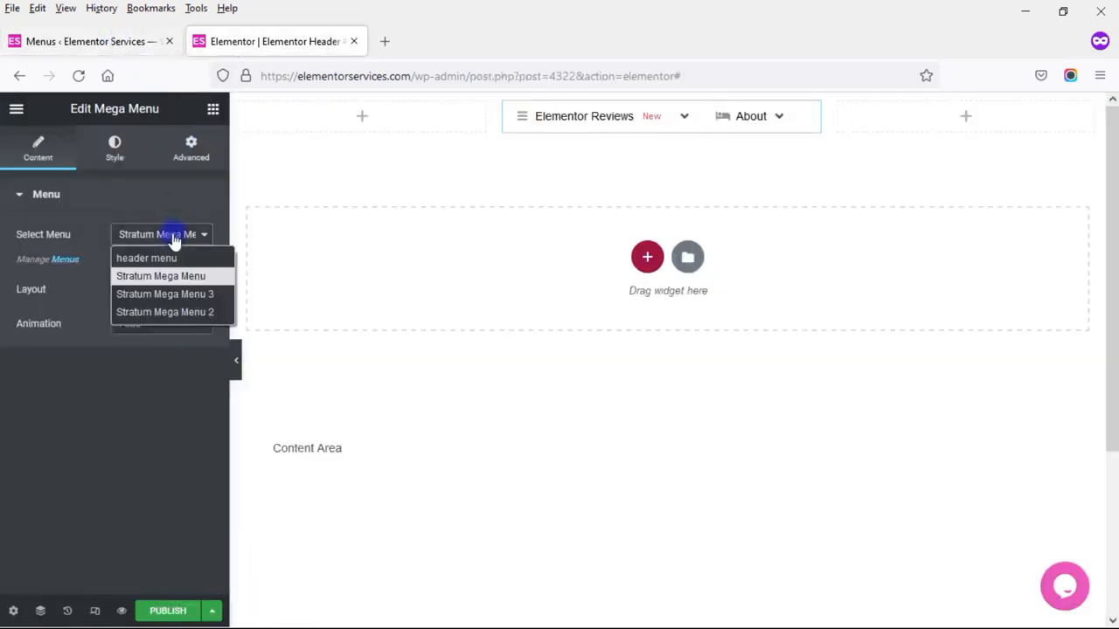
{"action": "left_click", "coordinate": [92, 287]}
Step: Set the Mega Menu widget's layout to Vertical and view its animation options
{"action": "left_click", "coordinate": [149, 292]}
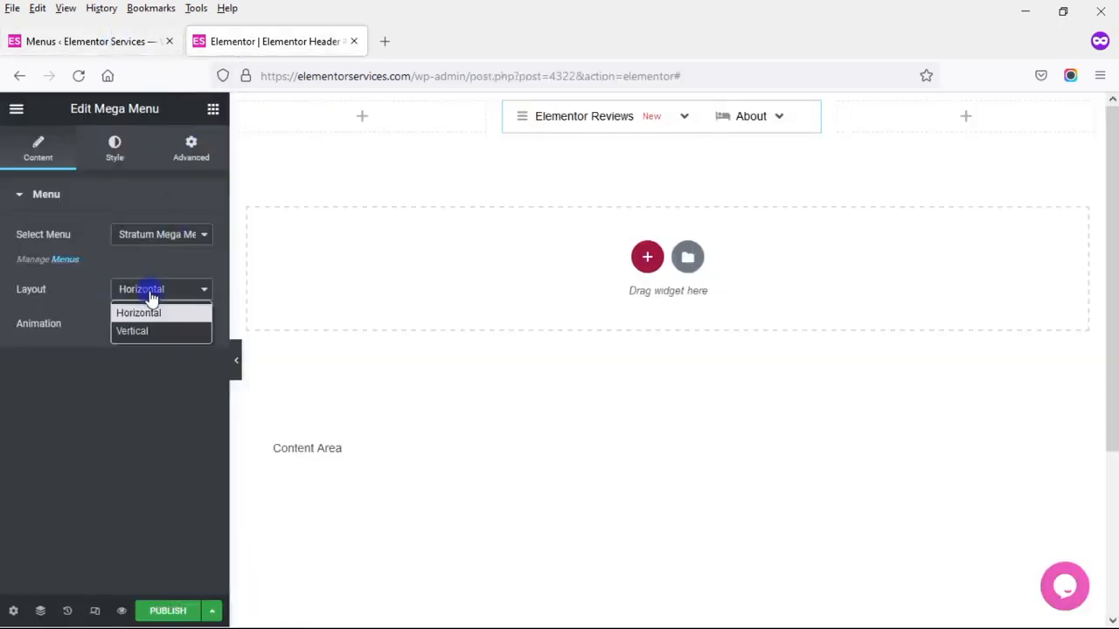
{"action": "left_click", "coordinate": [143, 329]}
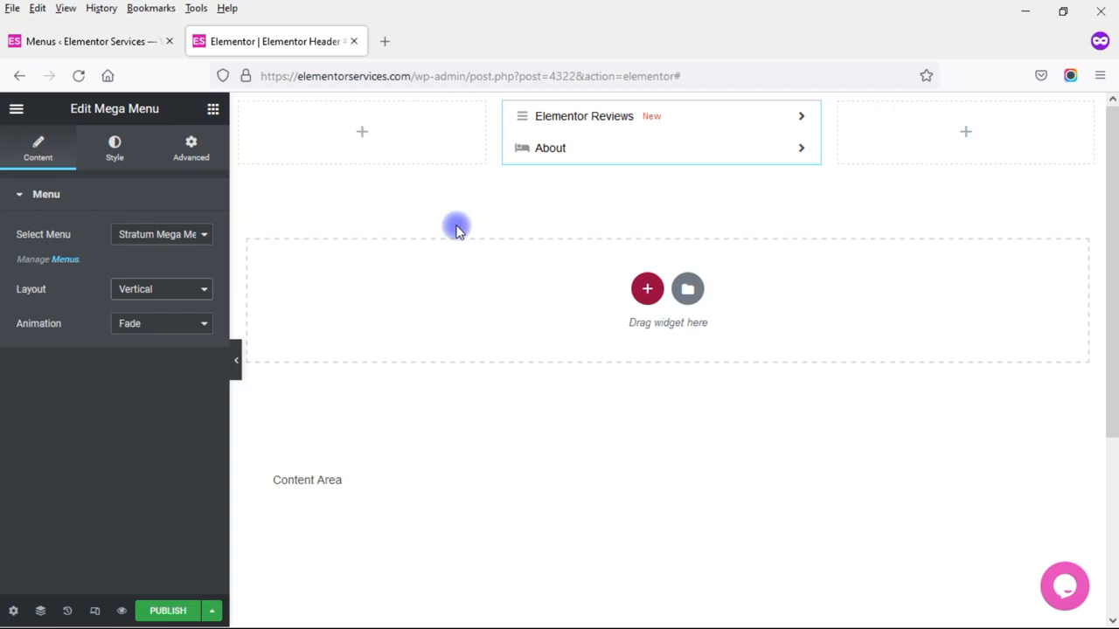
{"action": "left_click", "coordinate": [186, 326]}
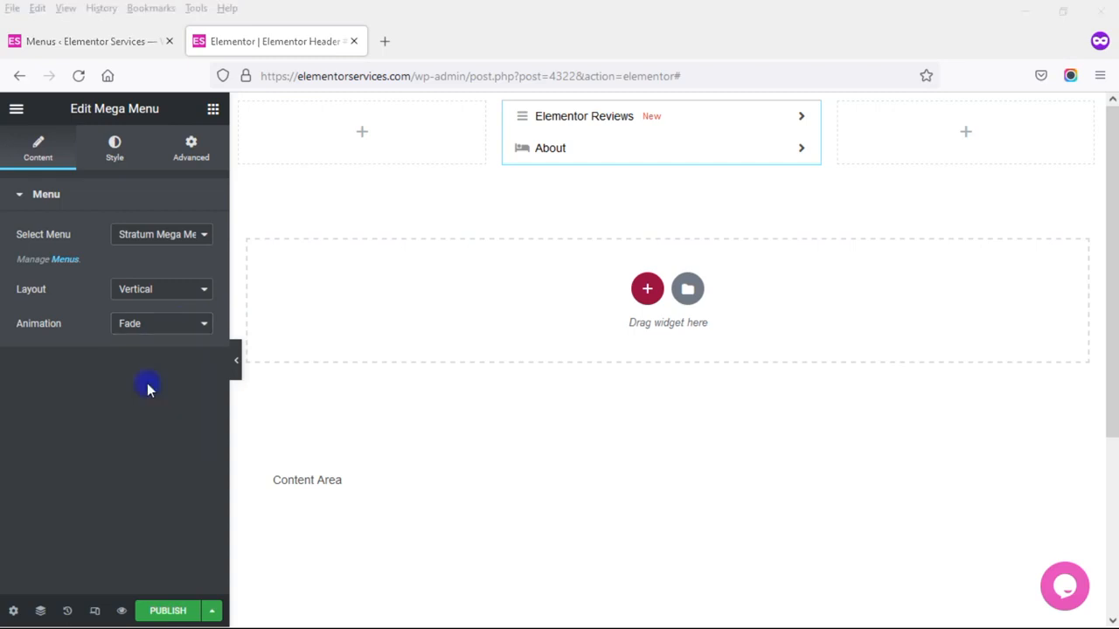
Step: Examine the Mega Menu widget's style settings for the menu and its first-level and nested-level items
{"action": "left_click", "coordinate": [115, 153]}
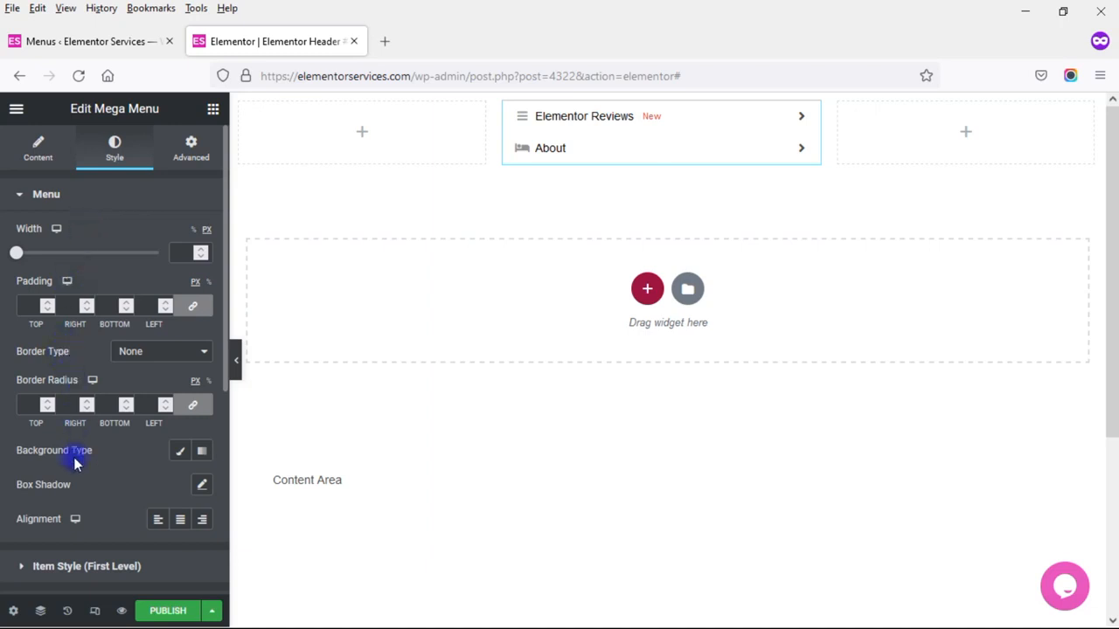
{"action": "left_click", "coordinate": [61, 570]}
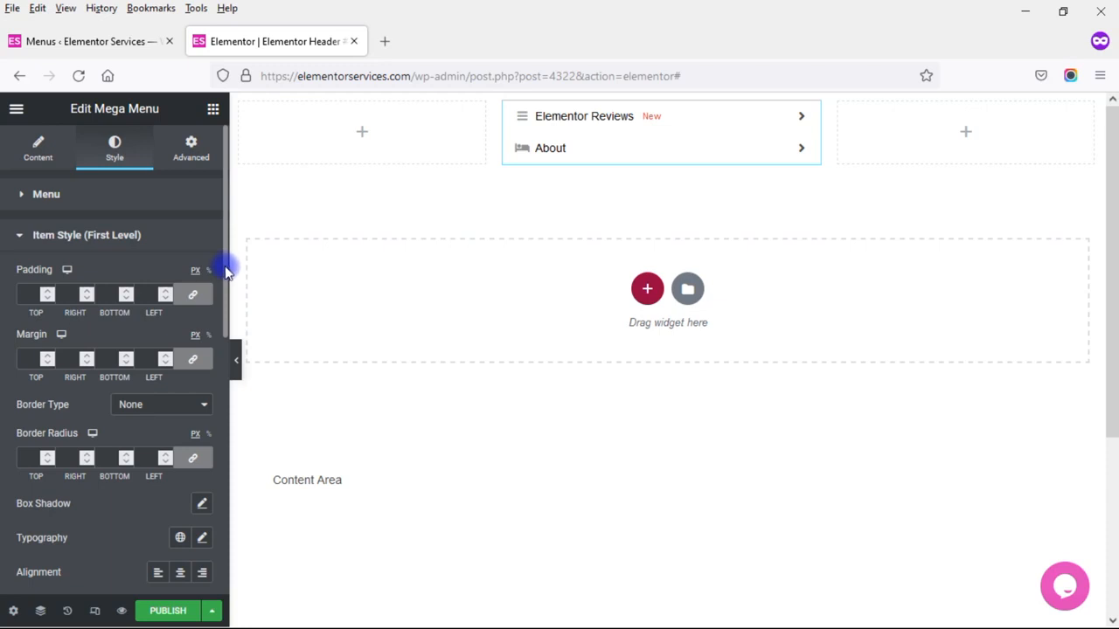
{"action": "left_click_drag", "start_coordinate": [225, 274], "coordinate": [227, 387]}
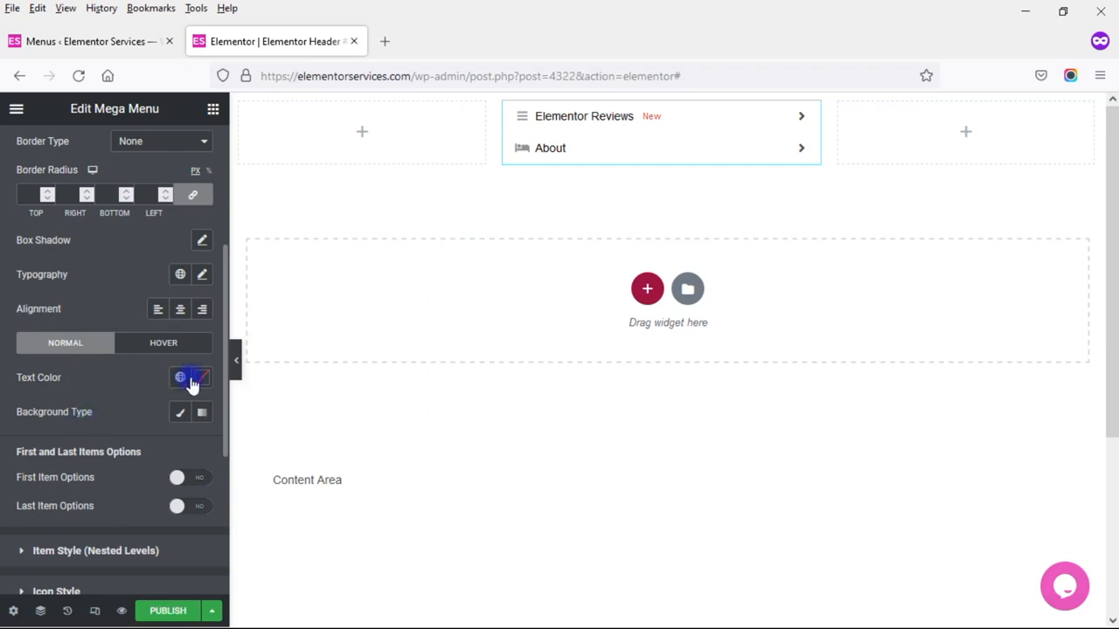
{"action": "left_click", "coordinate": [70, 552]}
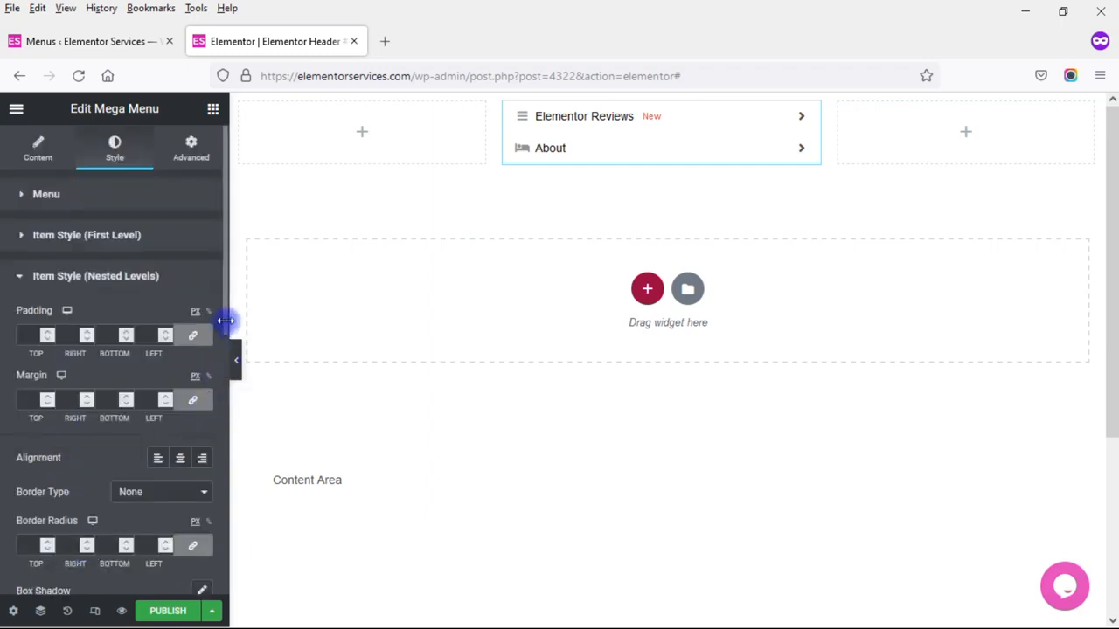
{"action": "scroll", "coordinate": [223, 323], "scroll_direction": "down", "scroll_amount": 3}
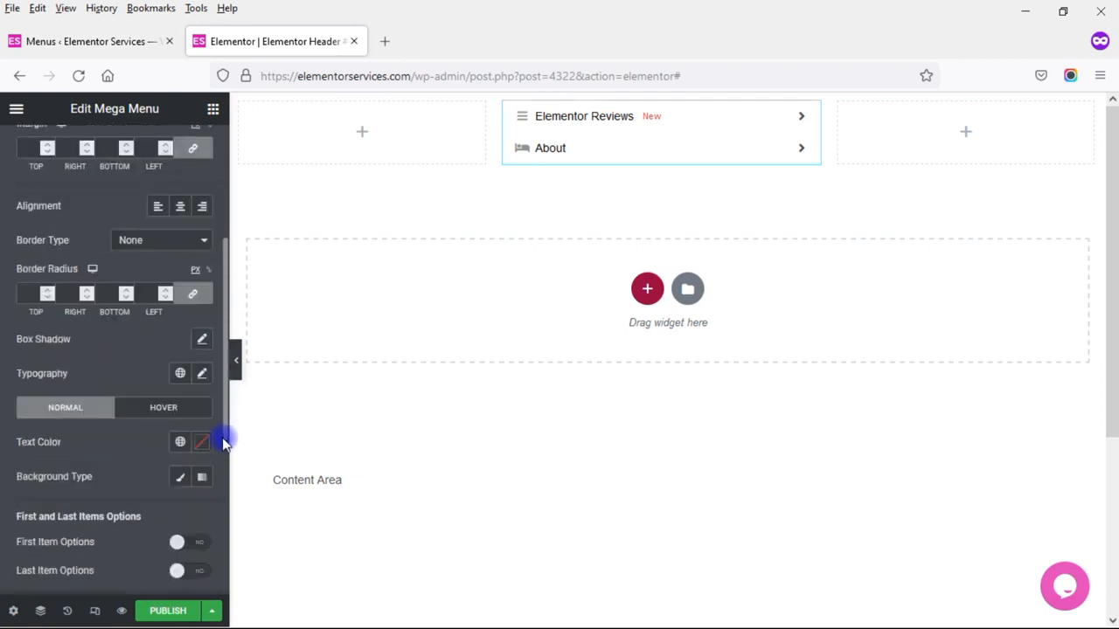
{"action": "scroll", "coordinate": [223, 443], "scroll_direction": "down", "scroll_amount": 3}
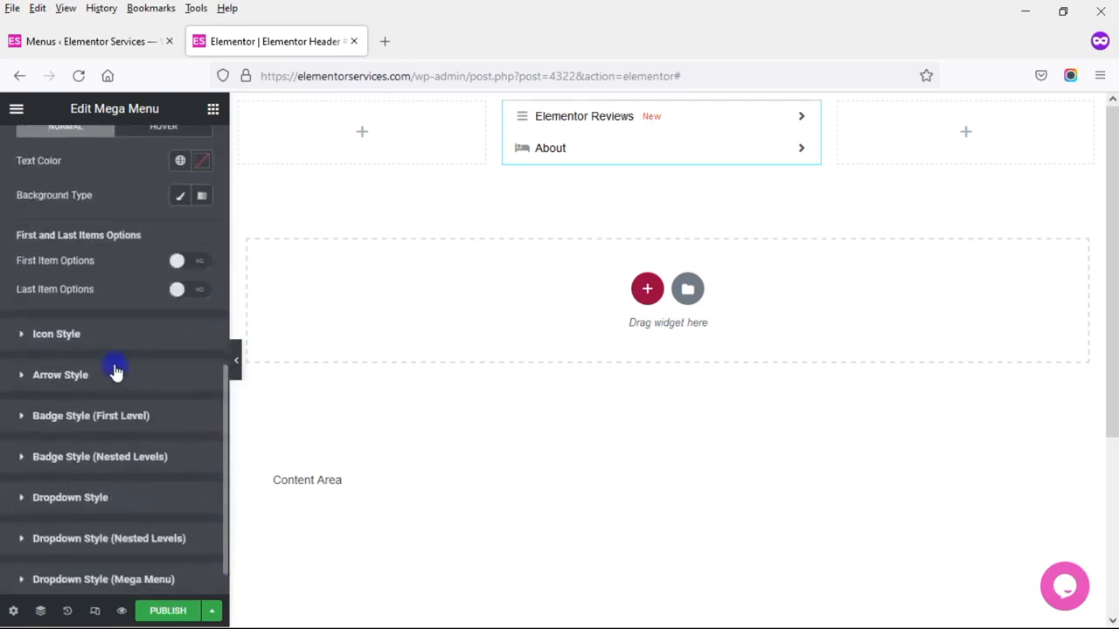
Step: Examine the Icon Style and Arrow Style settings of the Mega Menu widget
{"action": "left_click", "coordinate": [68, 339]}
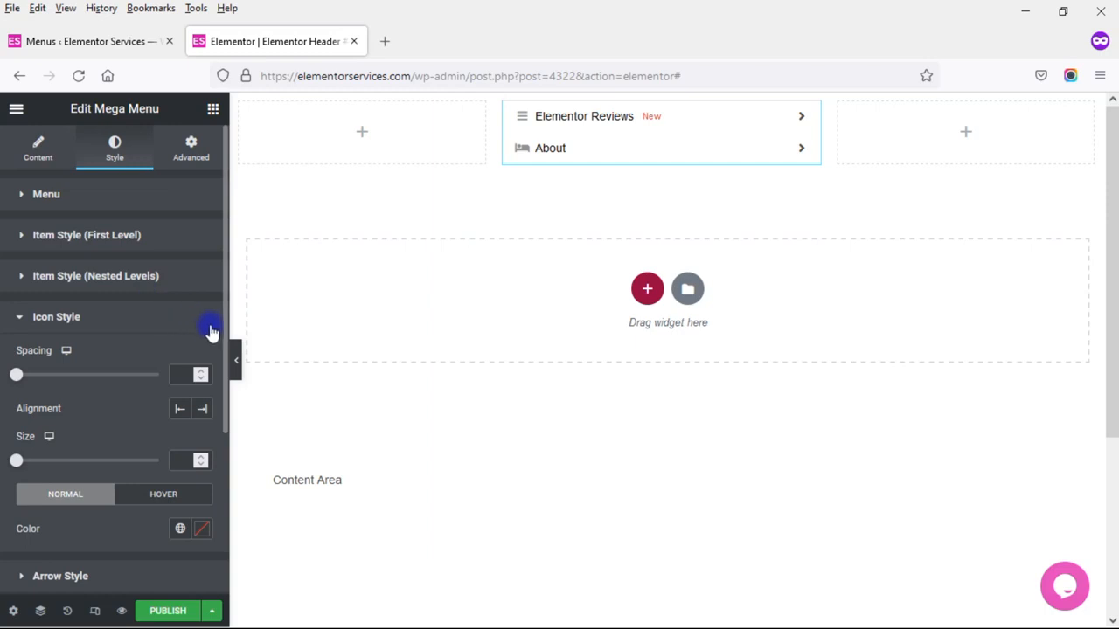
{"action": "left_click_drag", "start_coordinate": [225, 333], "coordinate": [219, 417]}
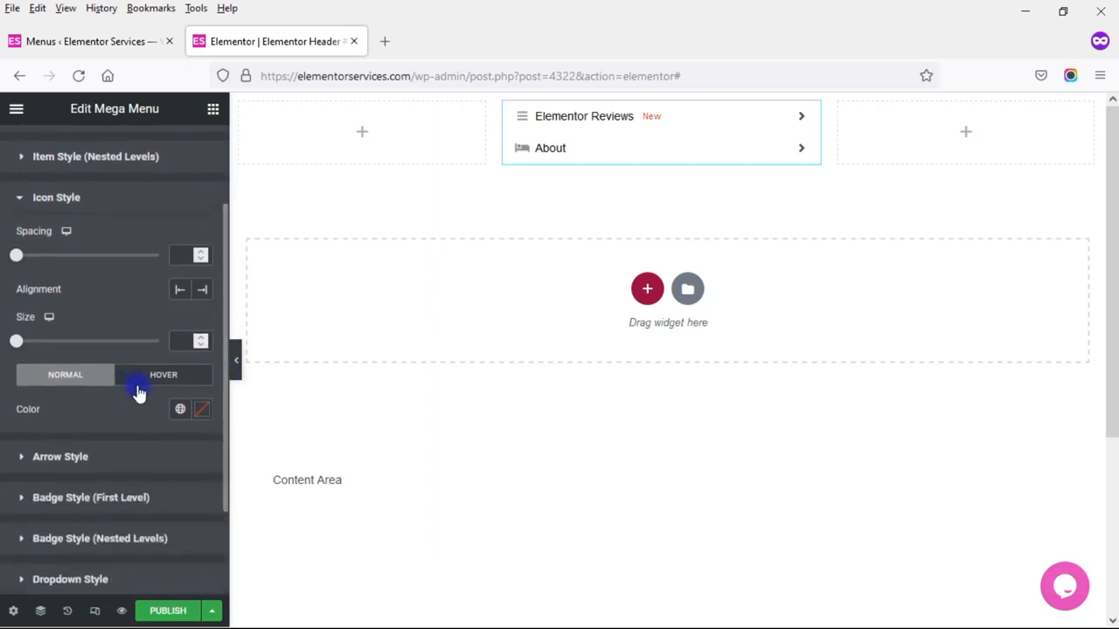
{"action": "left_click", "coordinate": [81, 457]}
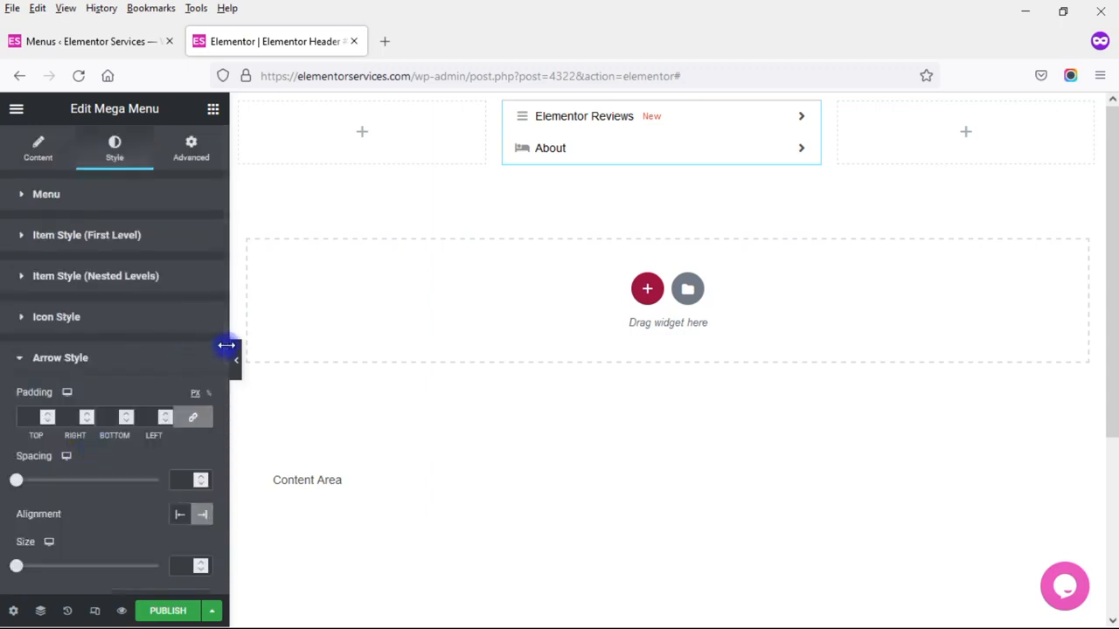
{"action": "left_click_drag", "start_coordinate": [224, 356], "coordinate": [220, 499]}
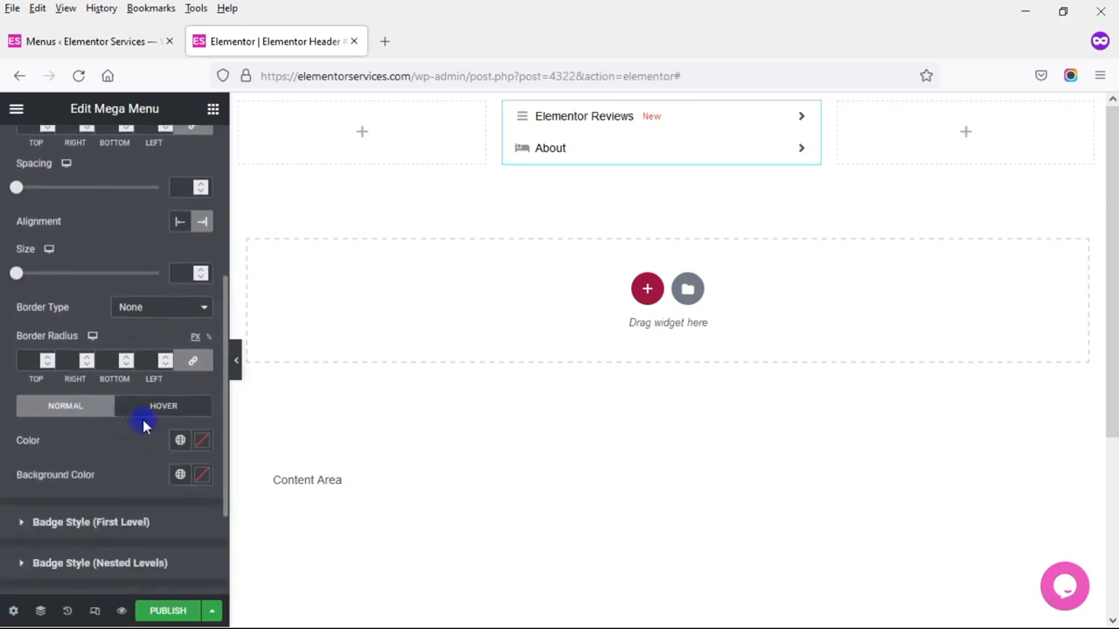
Step: Examine the Mega Menu widget's badge style settings for the first level and the nested levels
{"action": "left_click", "coordinate": [76, 527]}
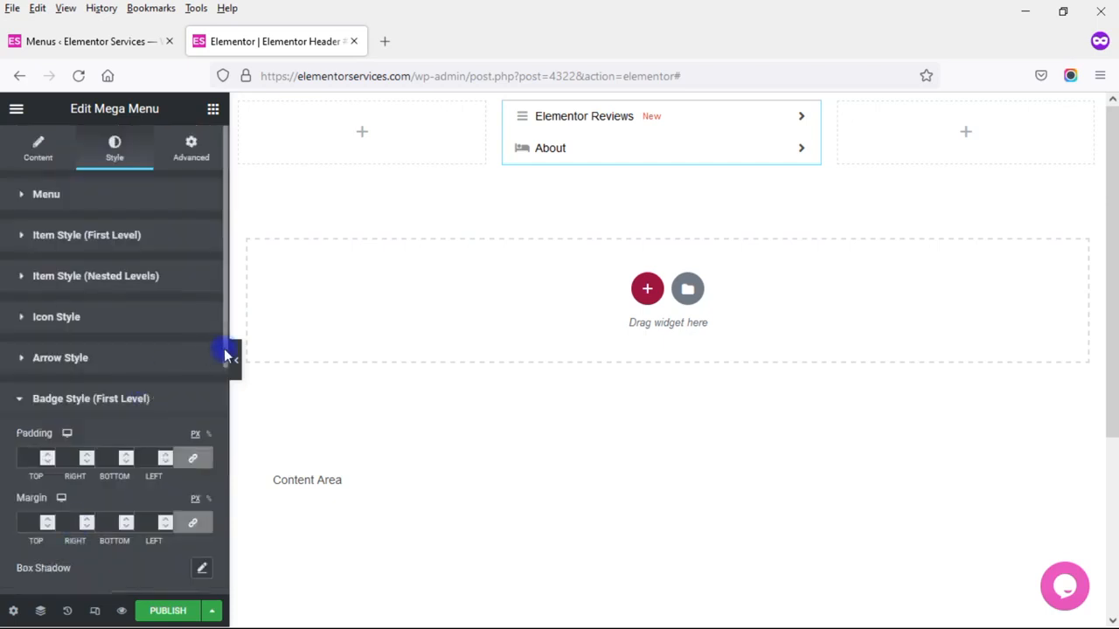
{"action": "left_click_drag", "start_coordinate": [224, 349], "coordinate": [212, 595]}
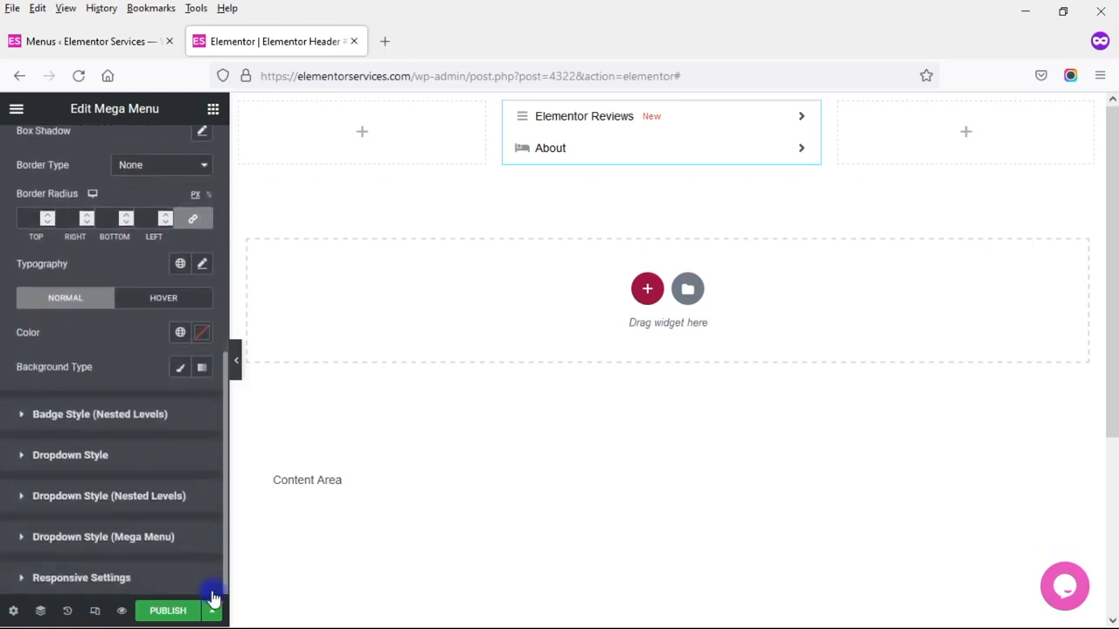
{"action": "left_click", "coordinate": [104, 416]}
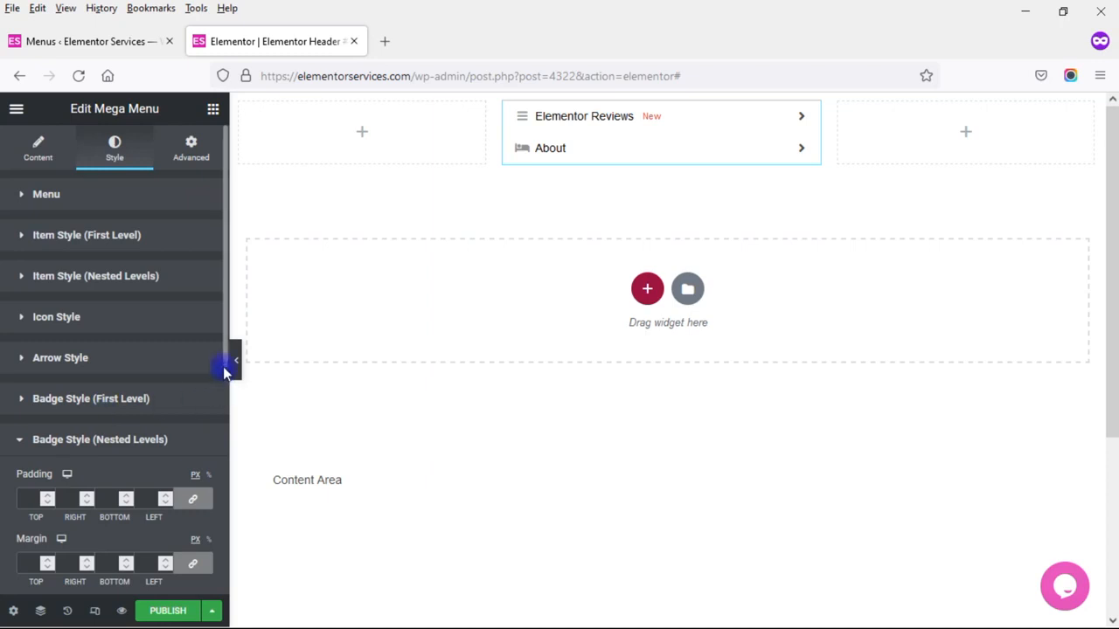
{"action": "left_click_drag", "start_coordinate": [223, 361], "coordinate": [219, 606]}
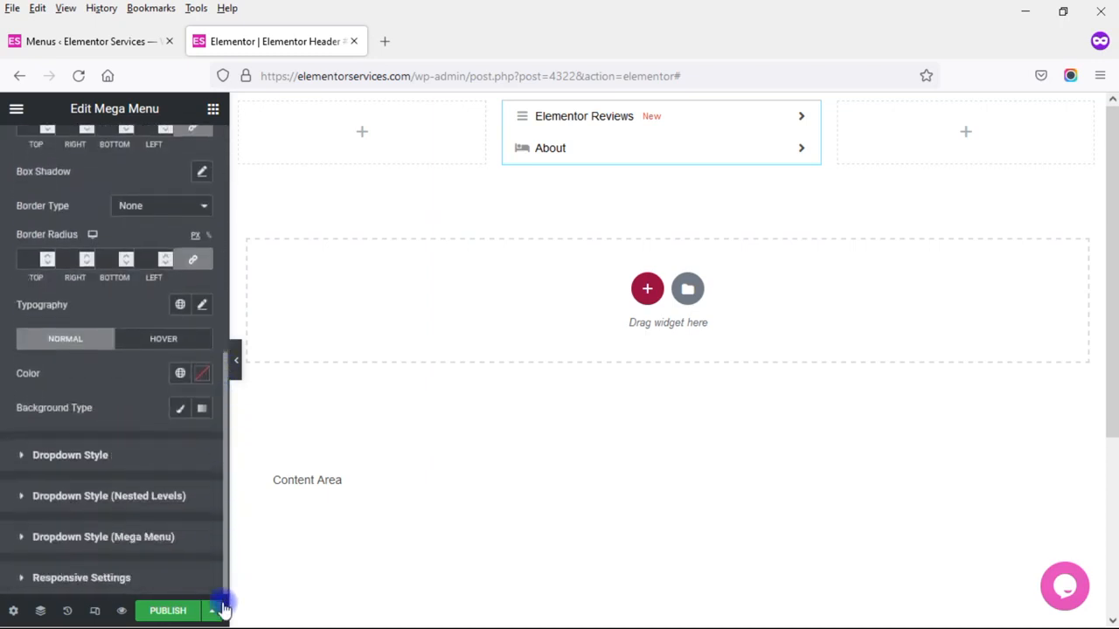
Step: Examine the general, nested-level and mega menu dropdown style settings of the Mega Menu widget
{"action": "left_click", "coordinate": [102, 464]}
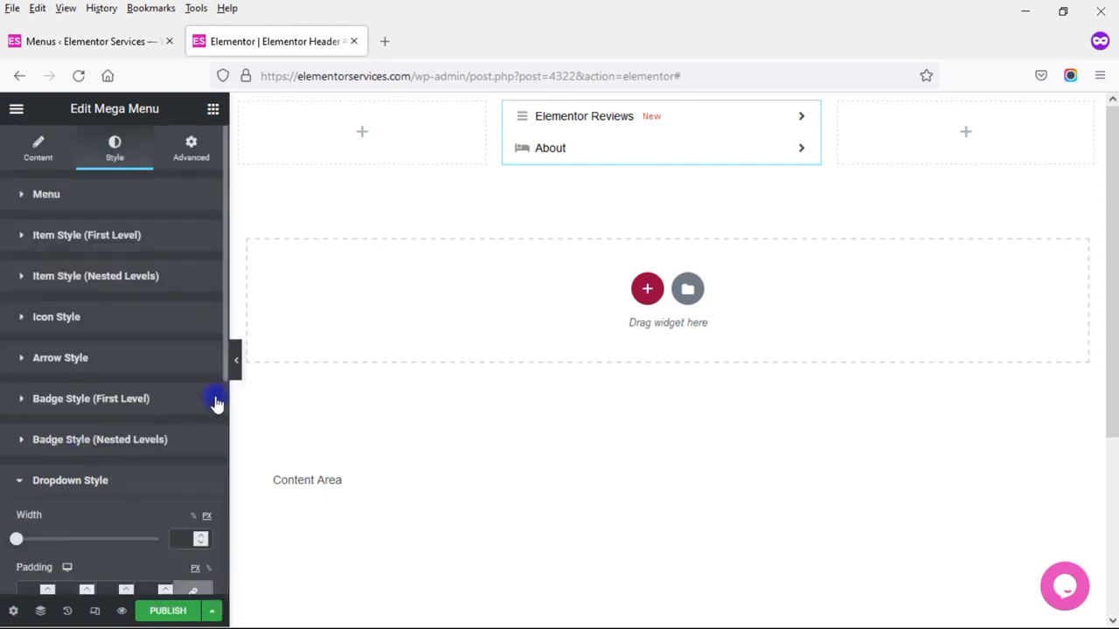
{"action": "left_click_drag", "start_coordinate": [225, 361], "coordinate": [219, 597]}
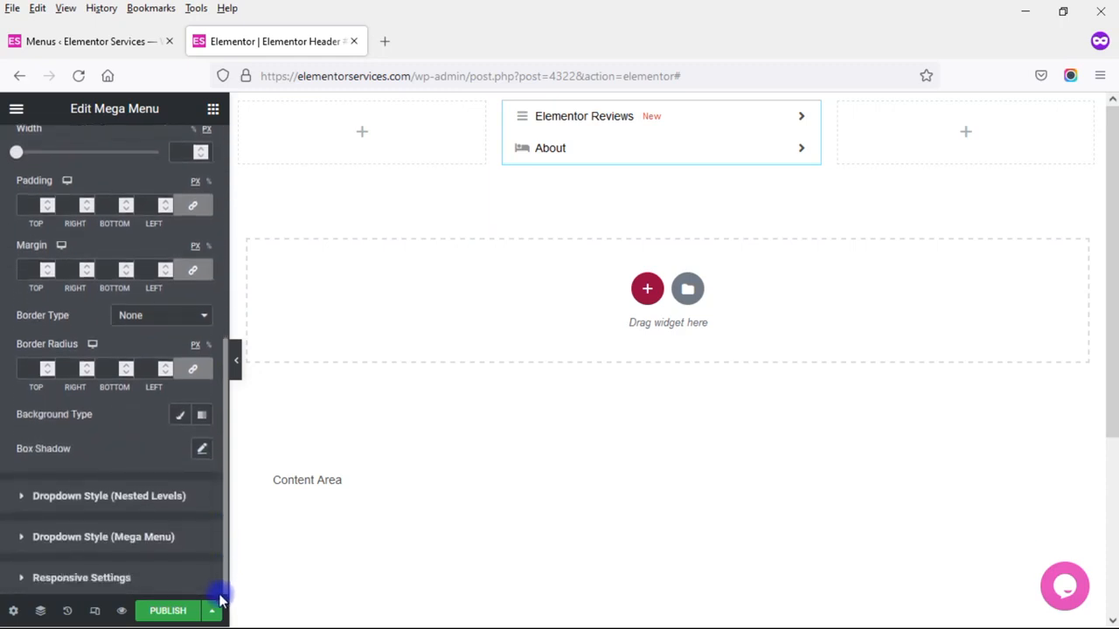
{"action": "left_click", "coordinate": [109, 497]}
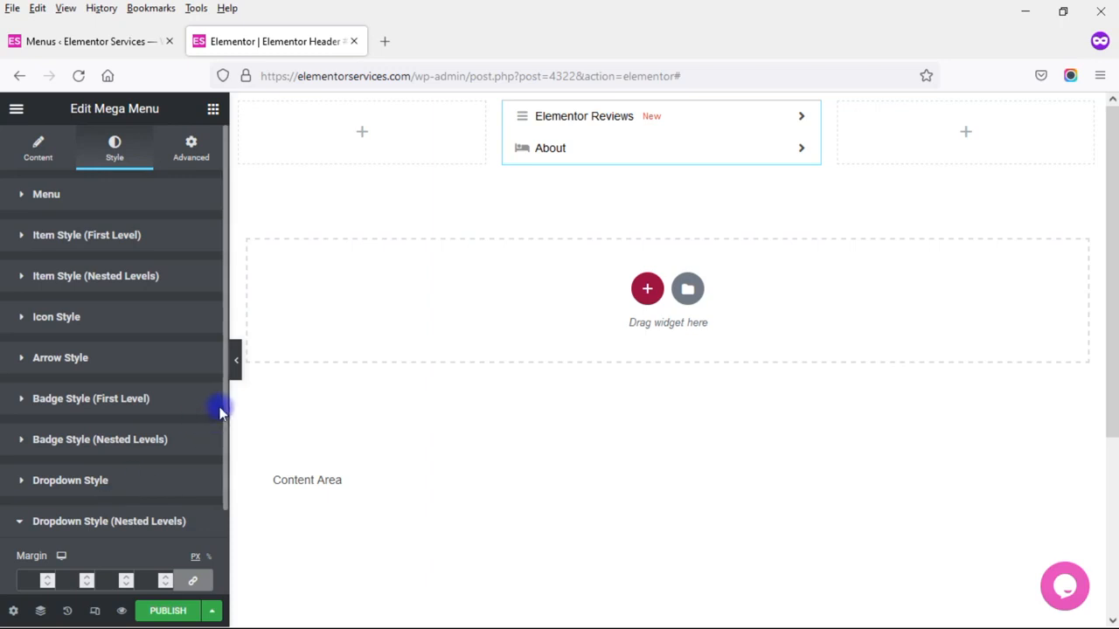
{"action": "scroll", "coordinate": [220, 437], "scroll_direction": "down", "scroll_amount": 2}
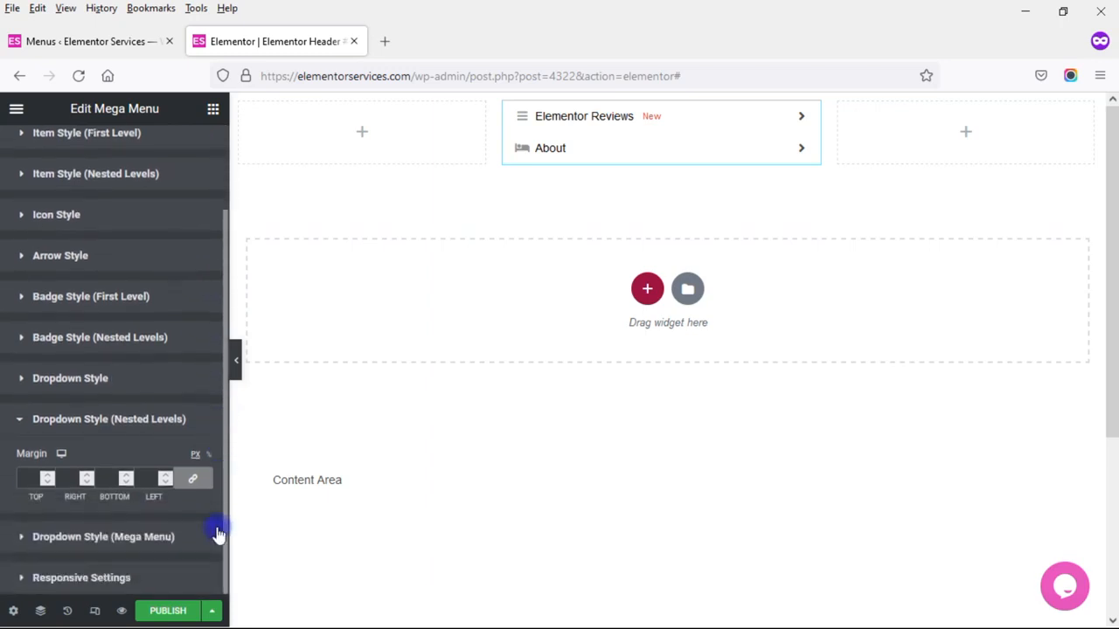
{"action": "left_click", "coordinate": [153, 535]}
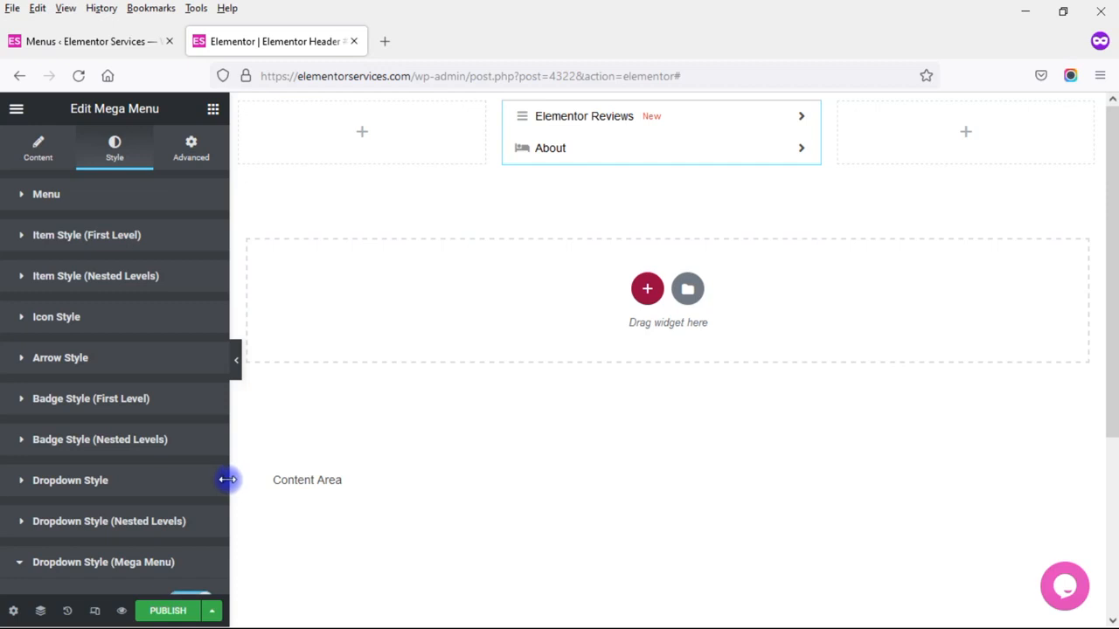
{"action": "scroll", "coordinate": [214, 525], "scroll_direction": "down", "scroll_amount": 2}
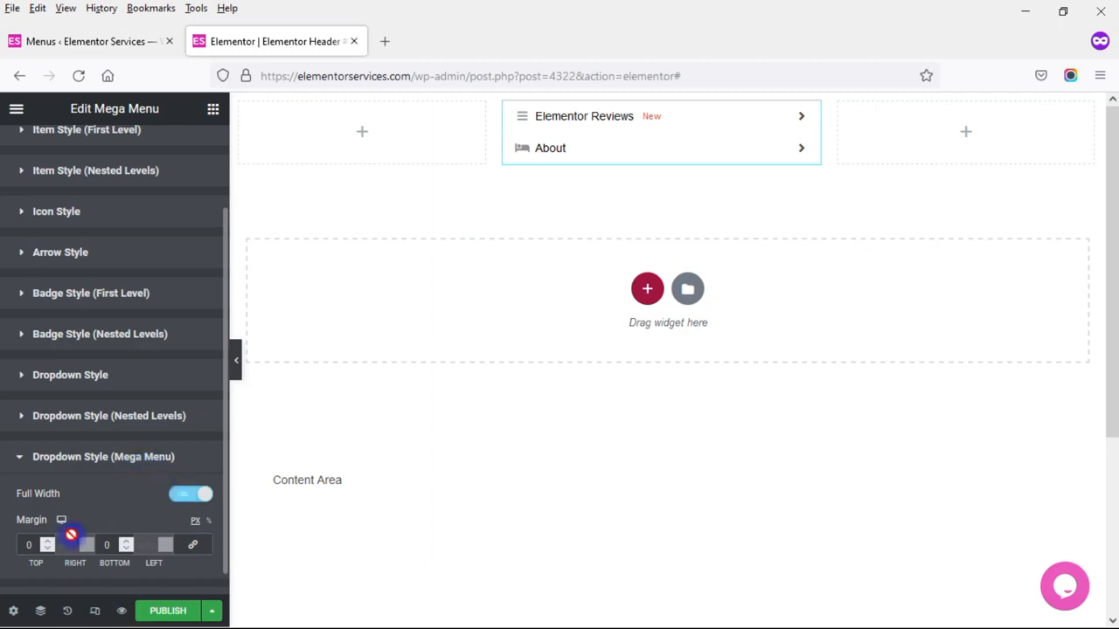
{"action": "scroll", "coordinate": [220, 533], "scroll_direction": "down", "scroll_amount": 1}
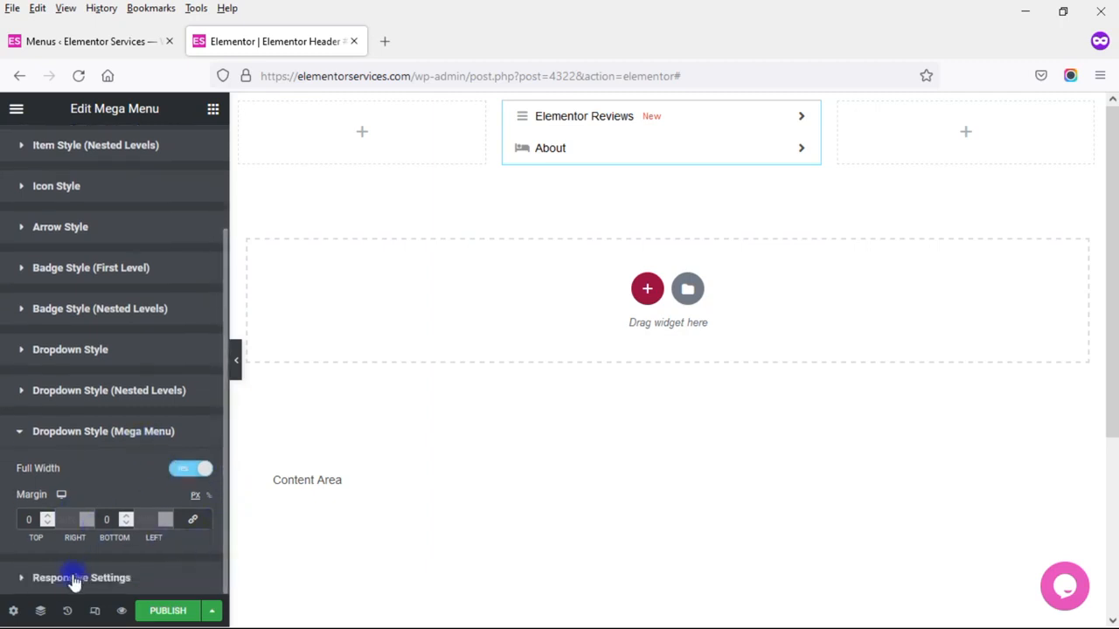
Step: Examine the Mega Menu widget's Responsive Settings, including the hamburger menu, breakpoint, alignment and spacing options
{"action": "scroll", "coordinate": [75, 577], "scroll_direction": "up", "scroll_amount": 3}
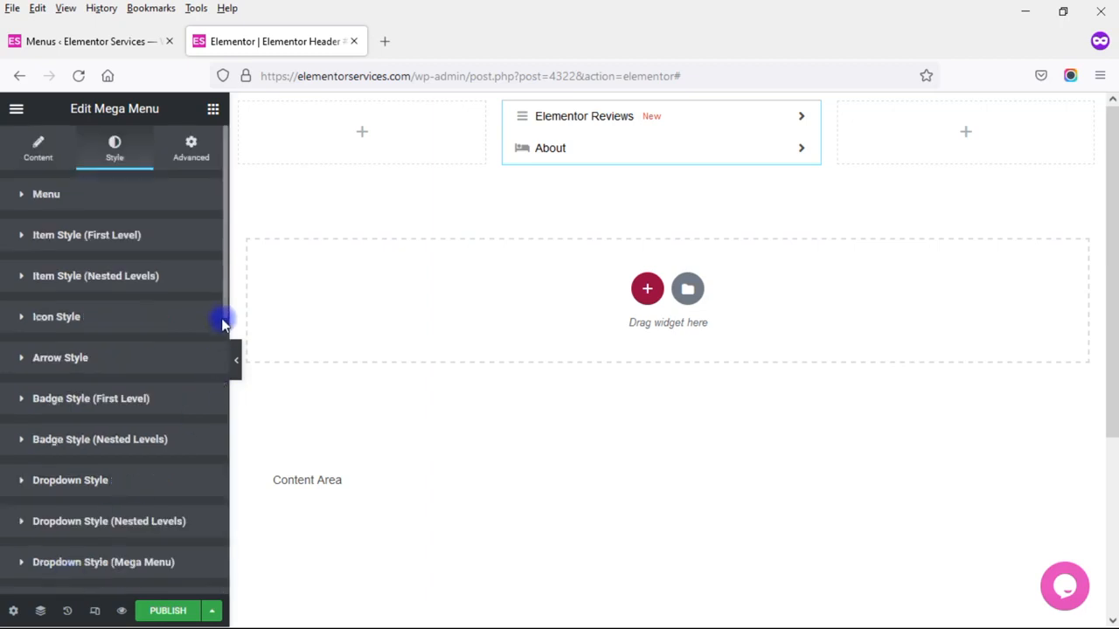
{"action": "scroll", "coordinate": [220, 414], "scroll_direction": "down", "scroll_amount": 5}
{"action": "scroll", "coordinate": [231, 481], "scroll_direction": "up", "scroll_amount": 2}
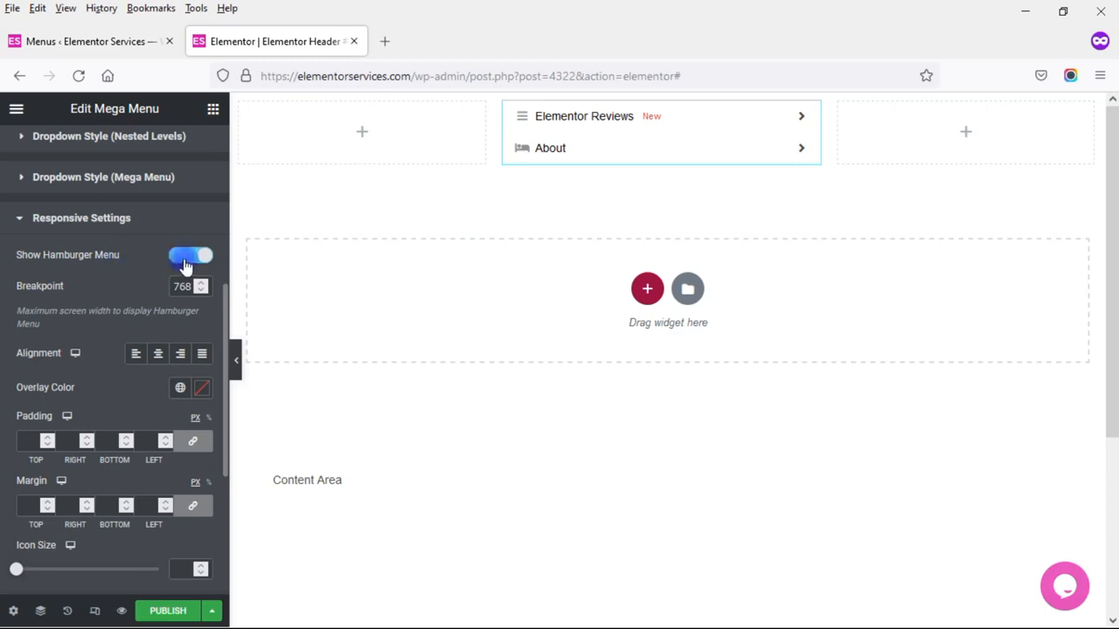
{"action": "left_click", "coordinate": [136, 353]}
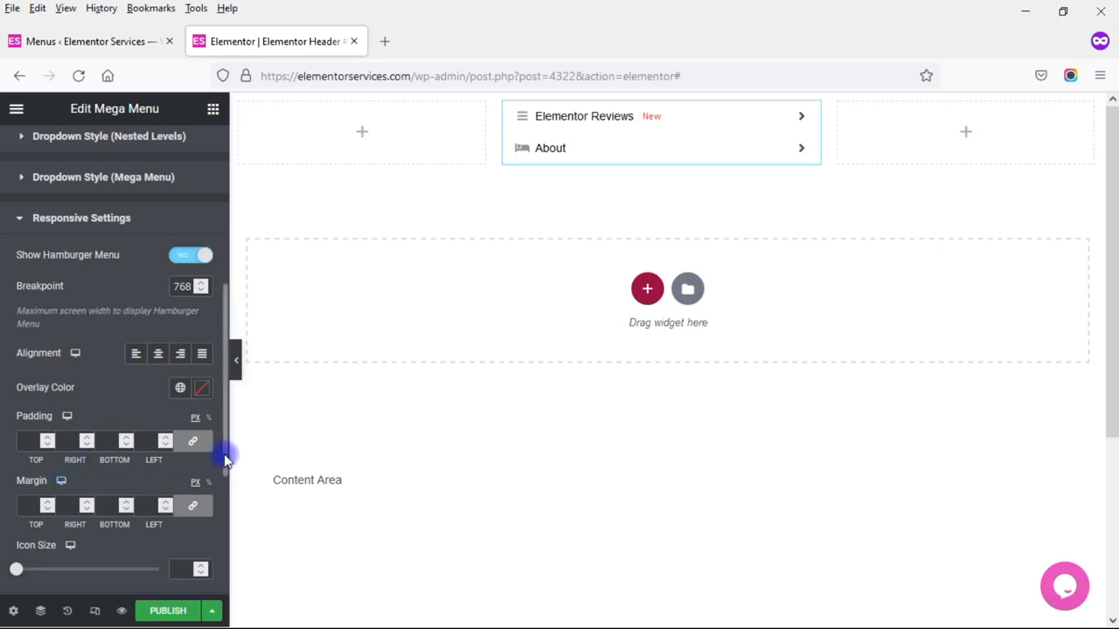
{"action": "left_click_drag", "start_coordinate": [225, 456], "coordinate": [224, 554]}
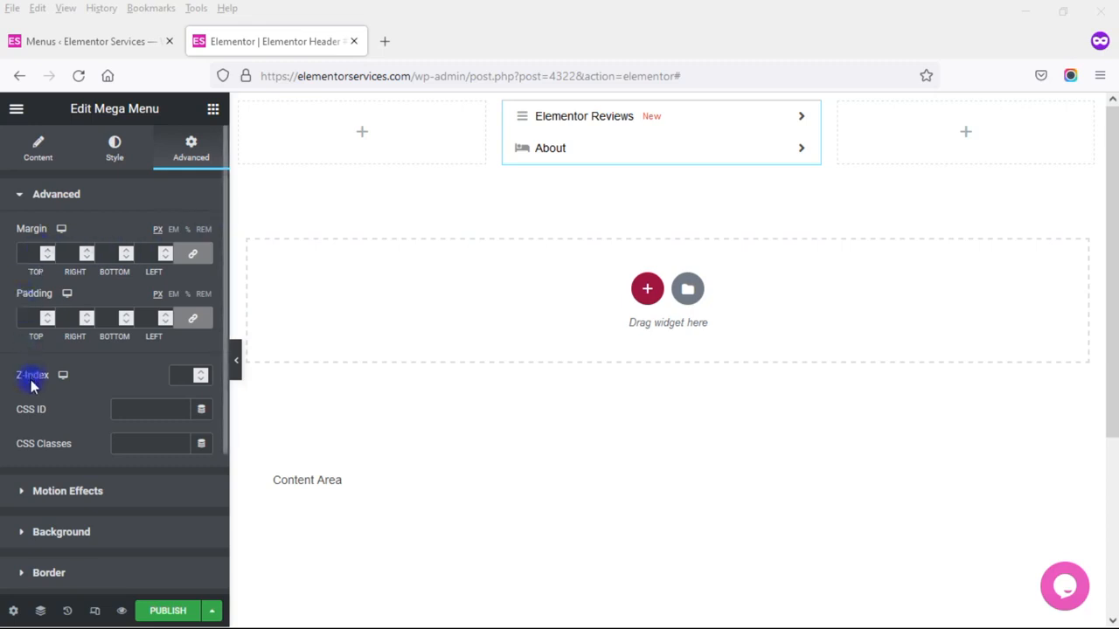
Step: Examine the Mega Menu widget's advanced settings, including its Motion Effects options
{"action": "left_click", "coordinate": [47, 491]}
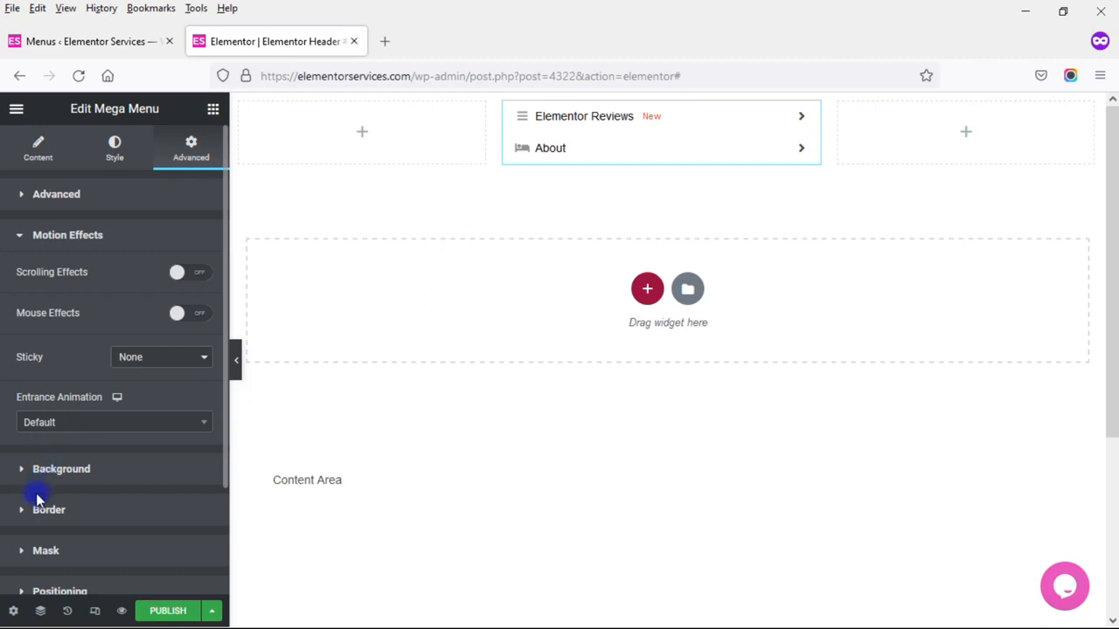
{"action": "left_click_drag", "start_coordinate": [224, 451], "coordinate": [220, 569]}
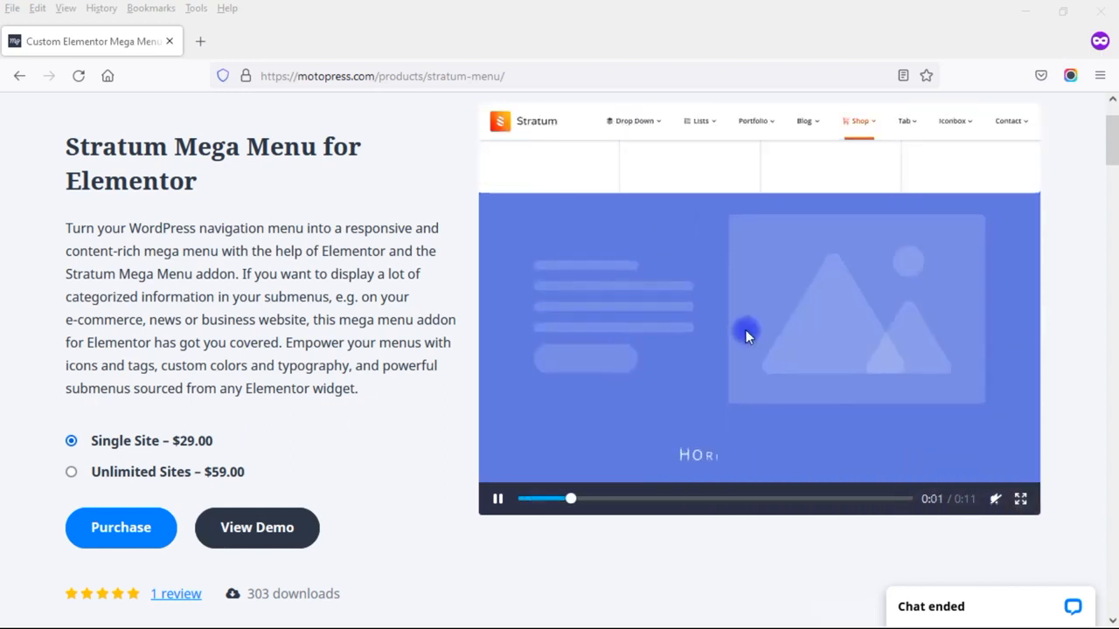
Step: Review the license options and membership offer on the MotoPress Stratum Mega Menu product page
{"action": "left_click_drag", "start_coordinate": [1108, 160], "coordinate": [1112, 185]}
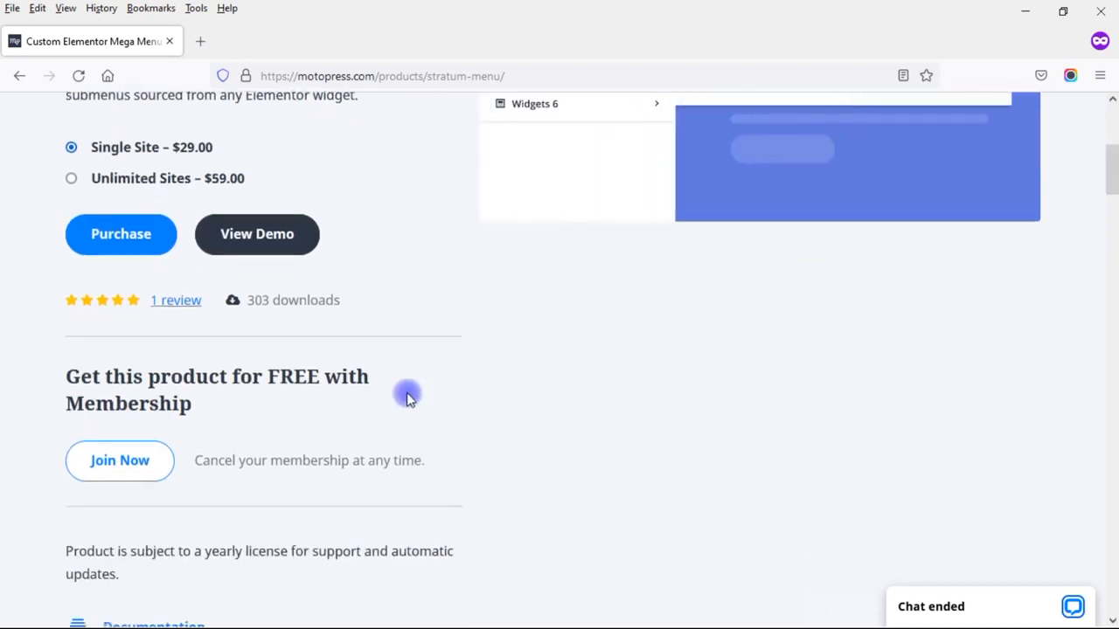